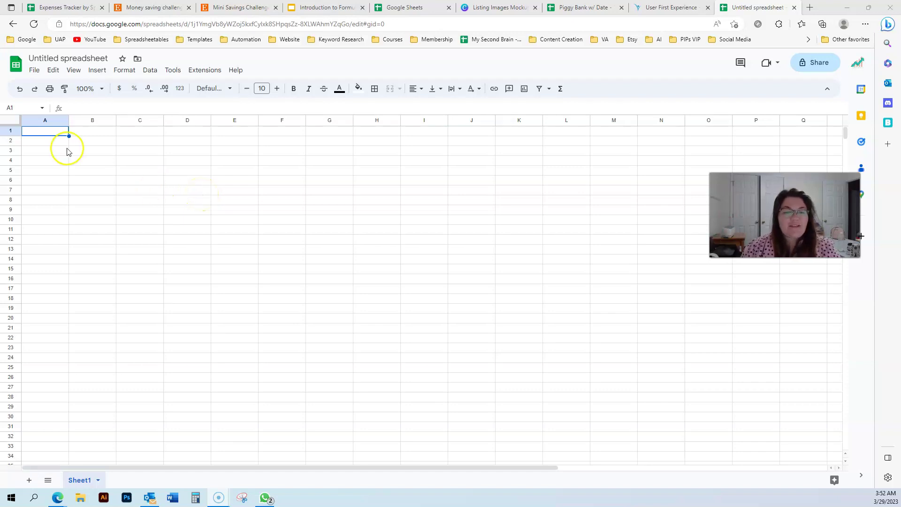
Change the 'Untitled spreadsheet' title to 'Word Search Generator'
left_click(76, 56)
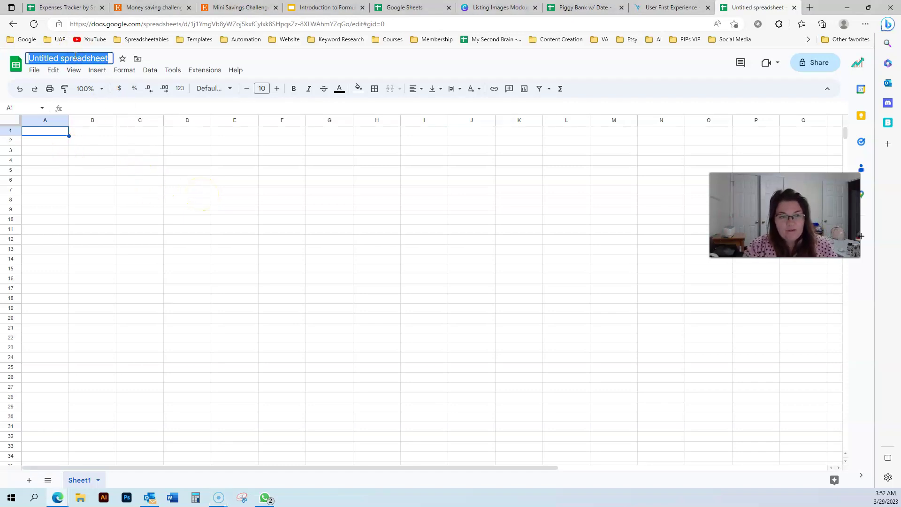
type("Word Search Generator")
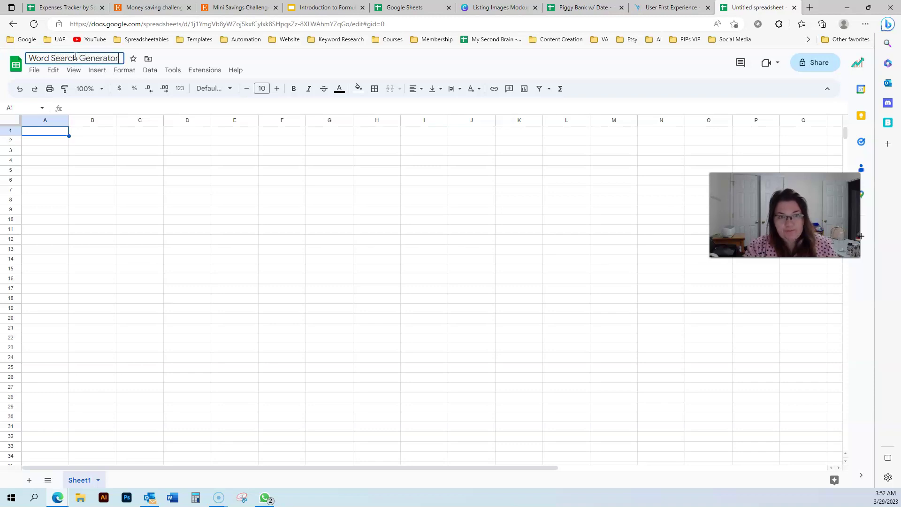
key("Return")
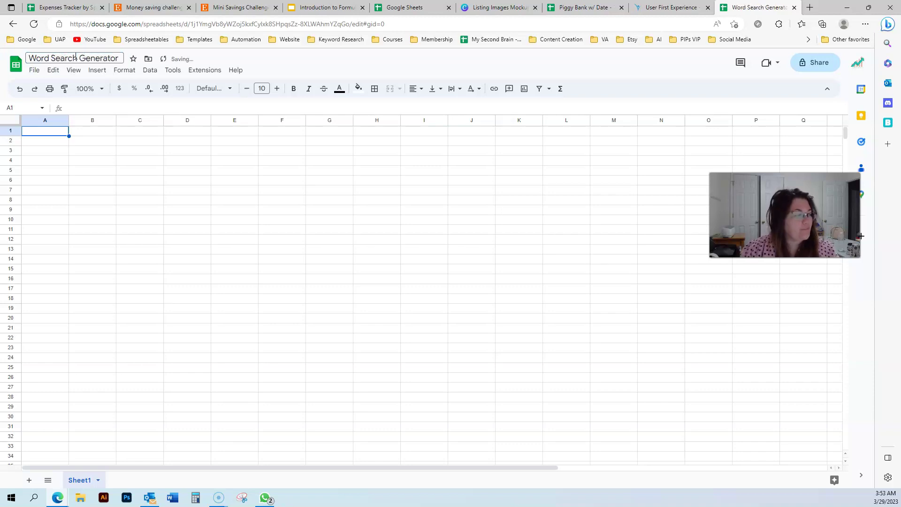
Apply all borders to B3:K3 and fill them down to row 12, outlining a 10×10 grid
left_click(80, 151)
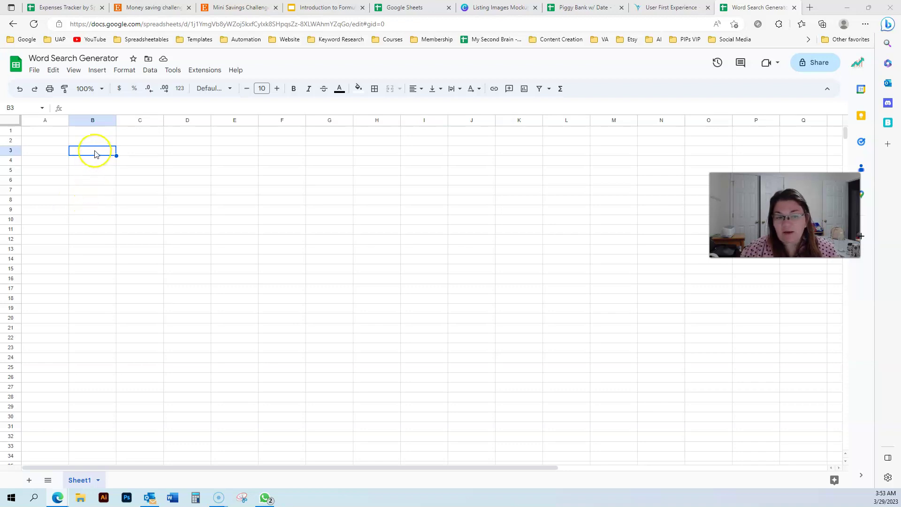
left_click_drag(95, 154, 182, 279)
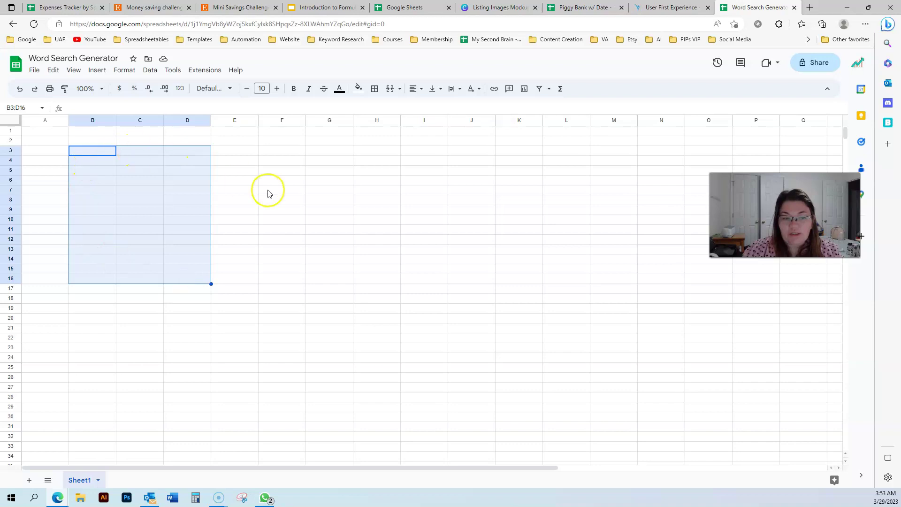
left_click(92, 152)
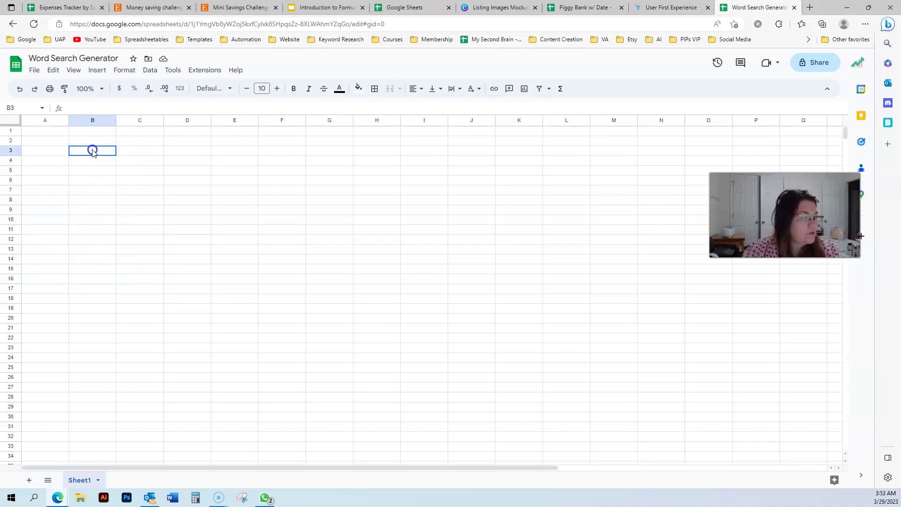
left_click_drag(92, 152, 514, 157)
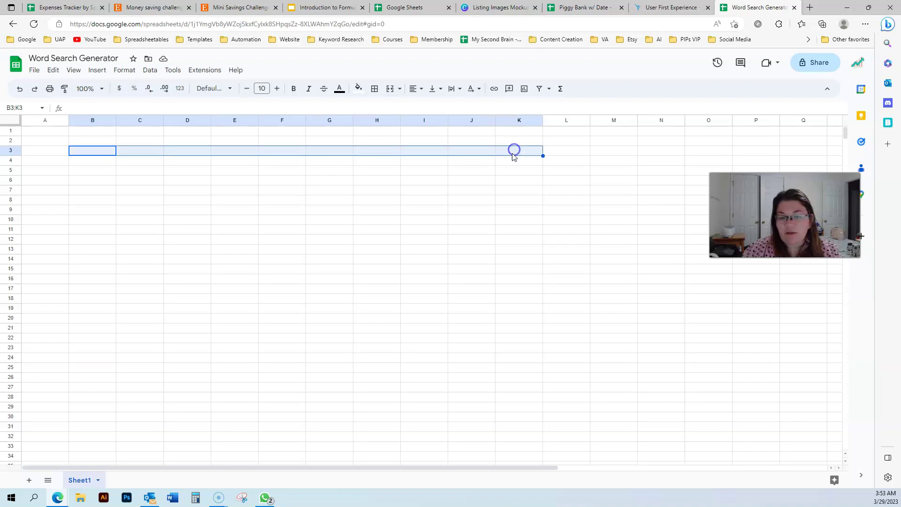
left_click(375, 88)
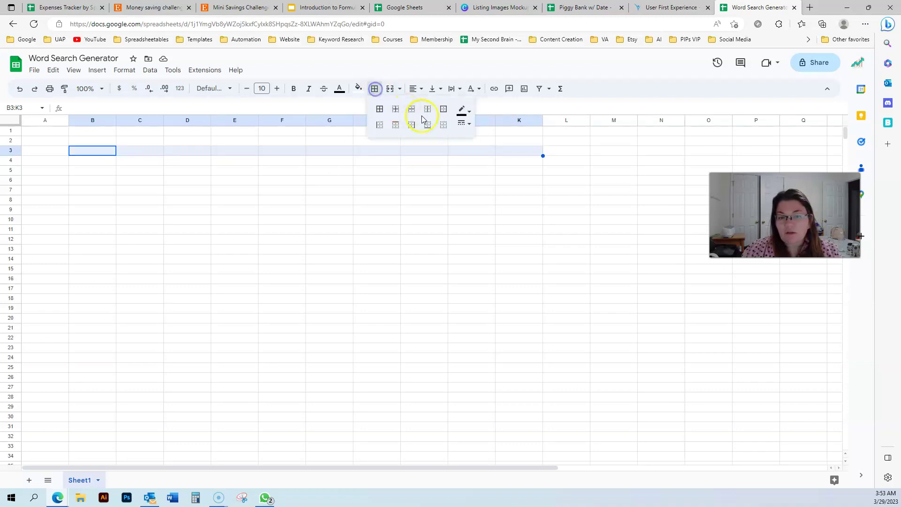
left_click(381, 110)
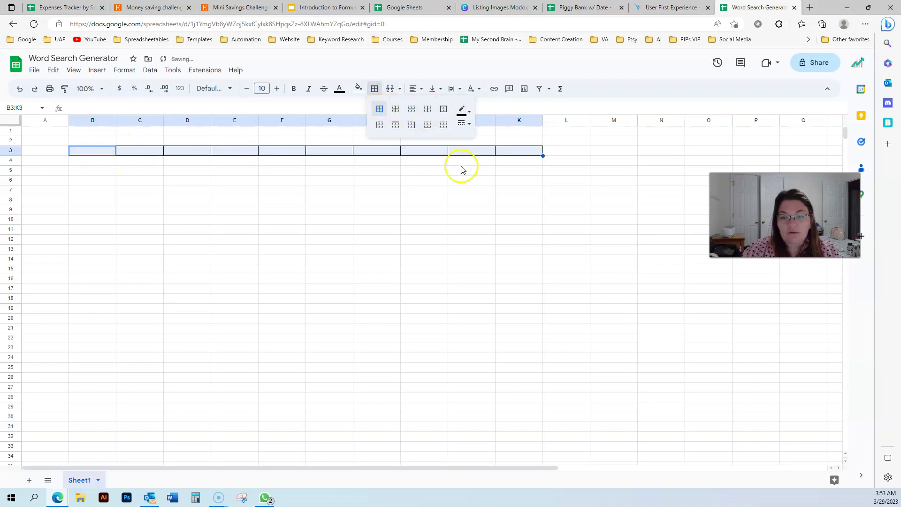
left_click_drag(544, 155, 541, 238)
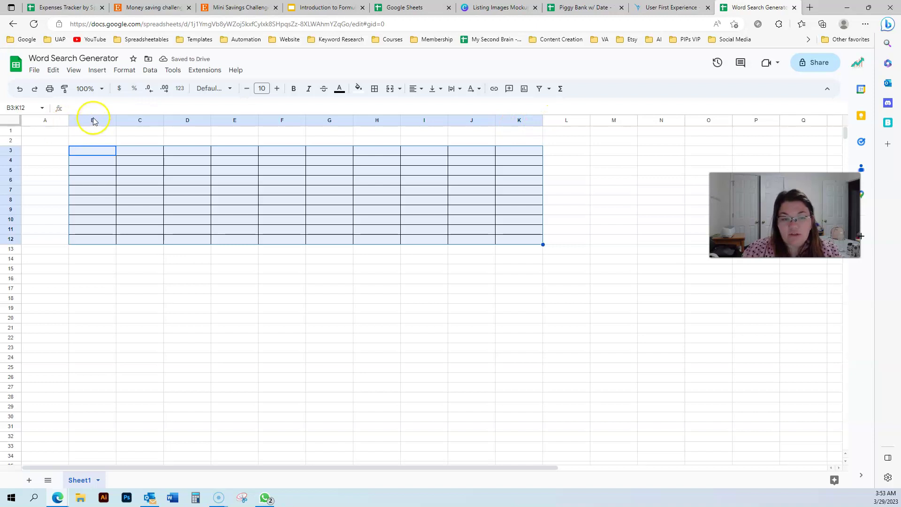
Resize the width of columns B through K
left_click_drag(92, 122, 472, 125)
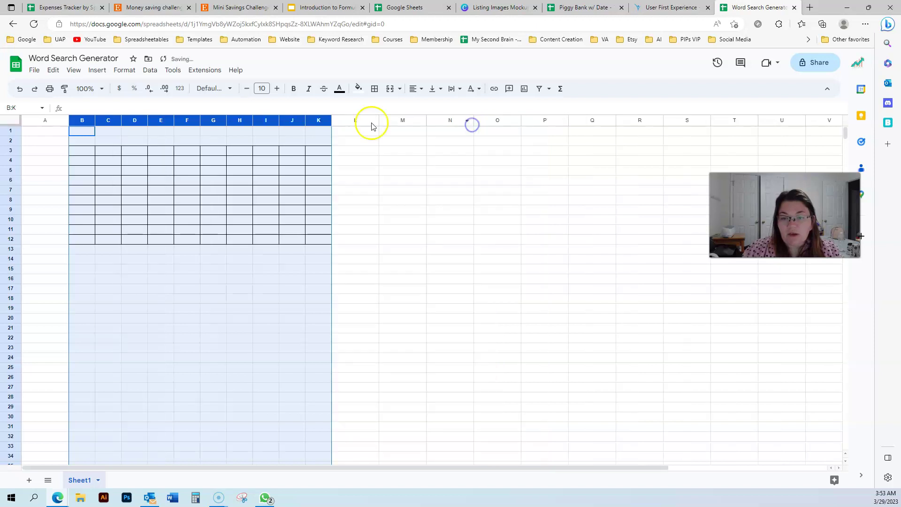
right_click(132, 116)
left_click(180, 278)
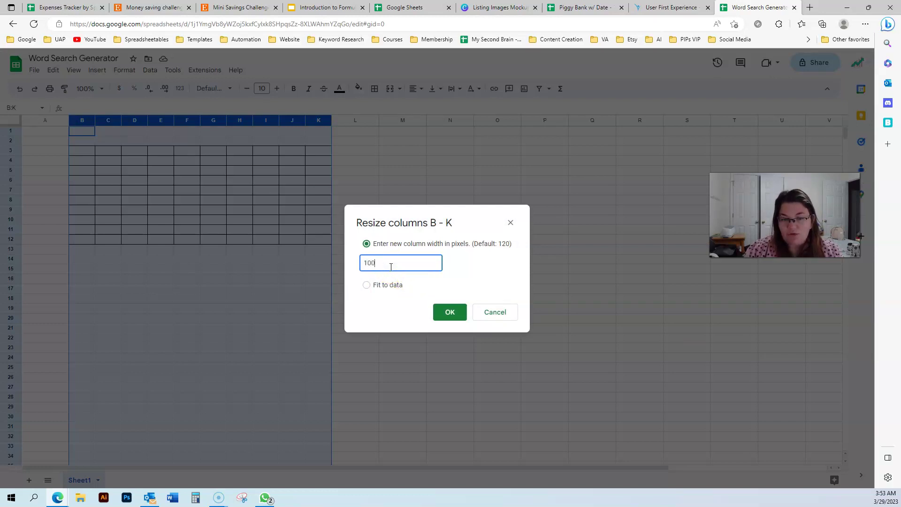
key("Return")
Set rows 3–12 to a smaller row height
right_click(12, 154)
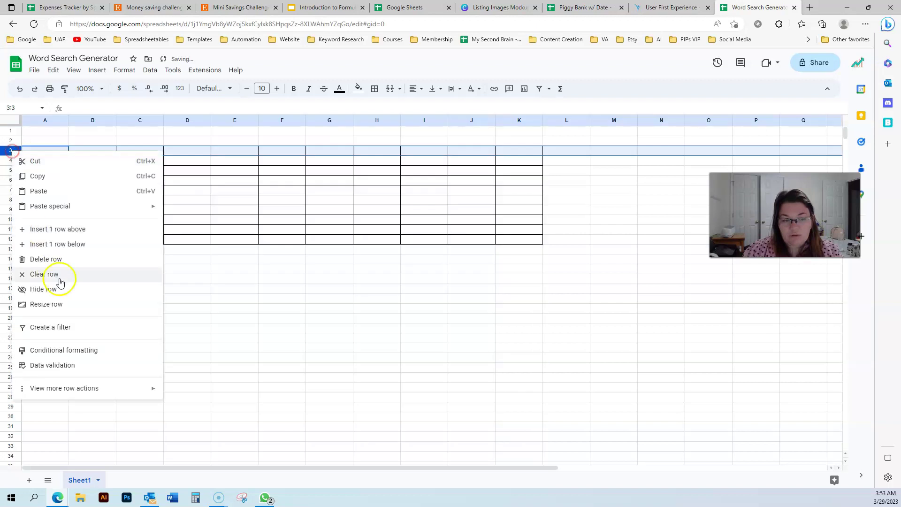
left_click(235, 229)
left_click_drag(9, 153, 10, 239)
right_click(56, 224)
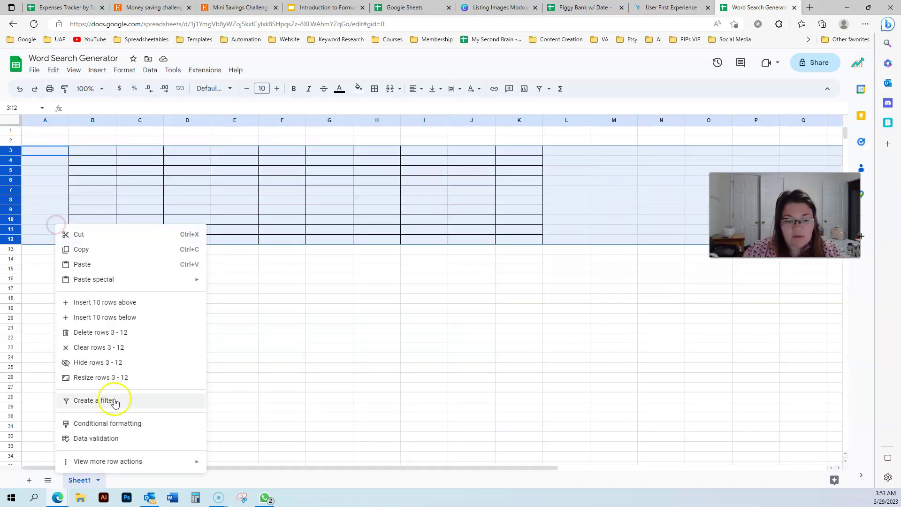
left_click(100, 379)
left_click(396, 261)
type("100")
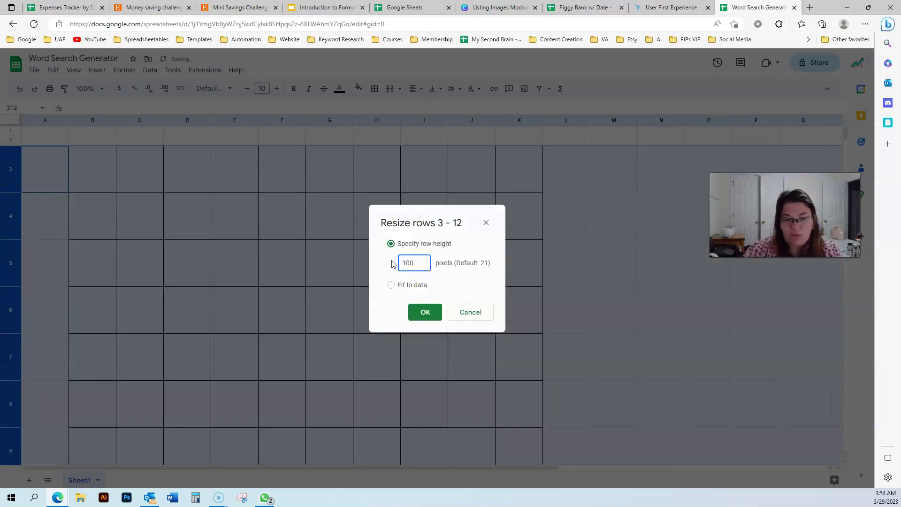
key("Return")
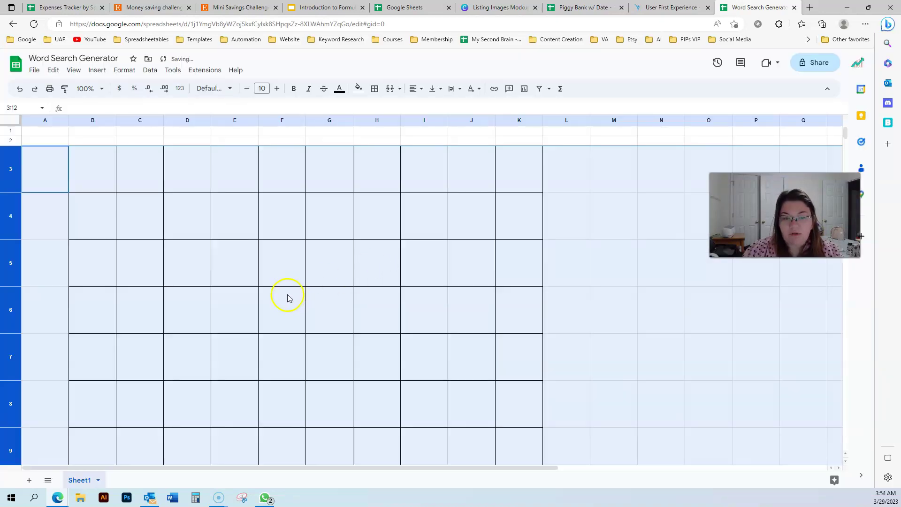
right_click(14, 170)
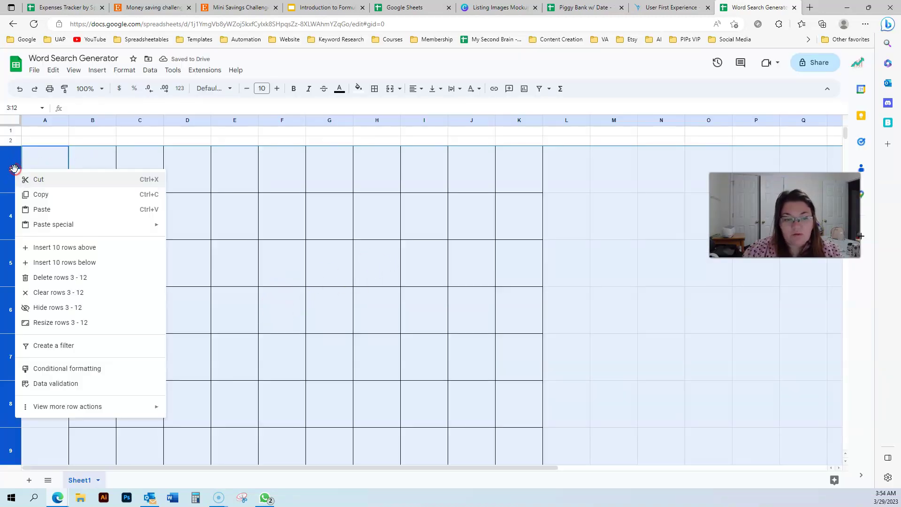
left_click(51, 323)
key("Return")
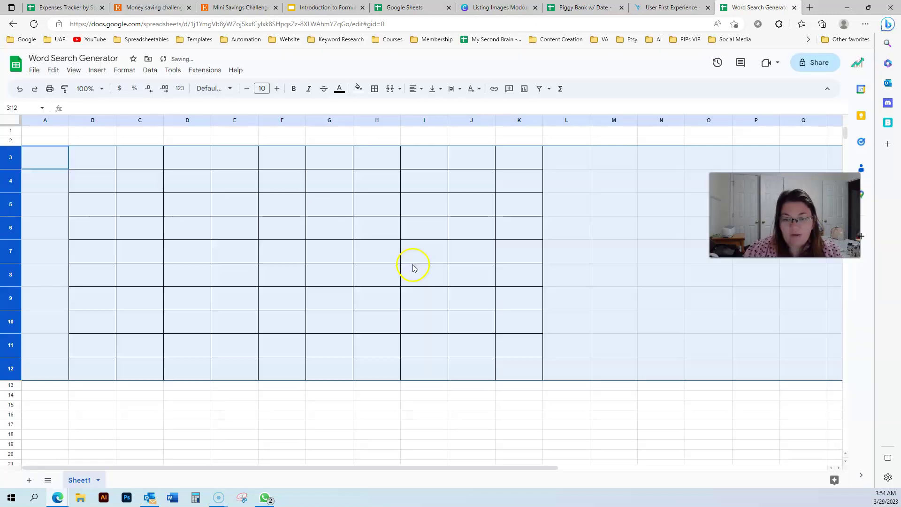
Narrow columns B–K further so the grid cells become small squares
left_click_drag(83, 120, 516, 121)
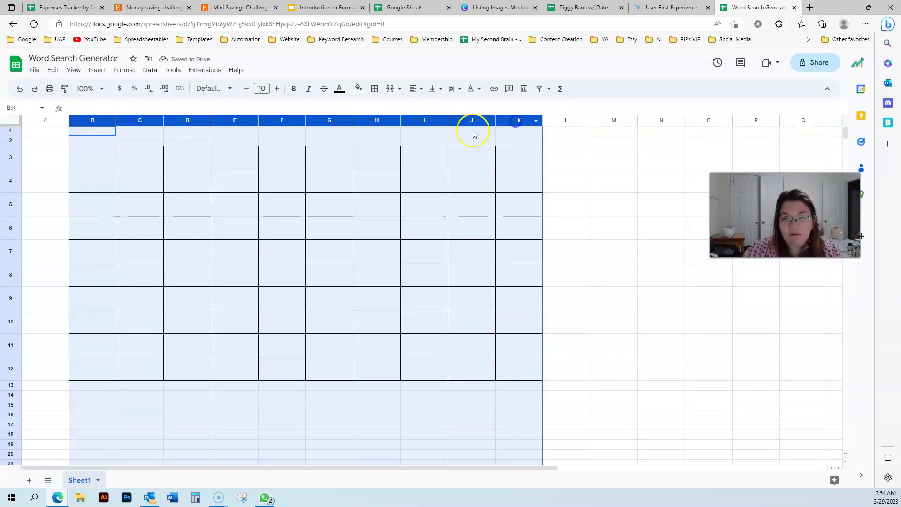
right_click(469, 121)
left_click(500, 287)
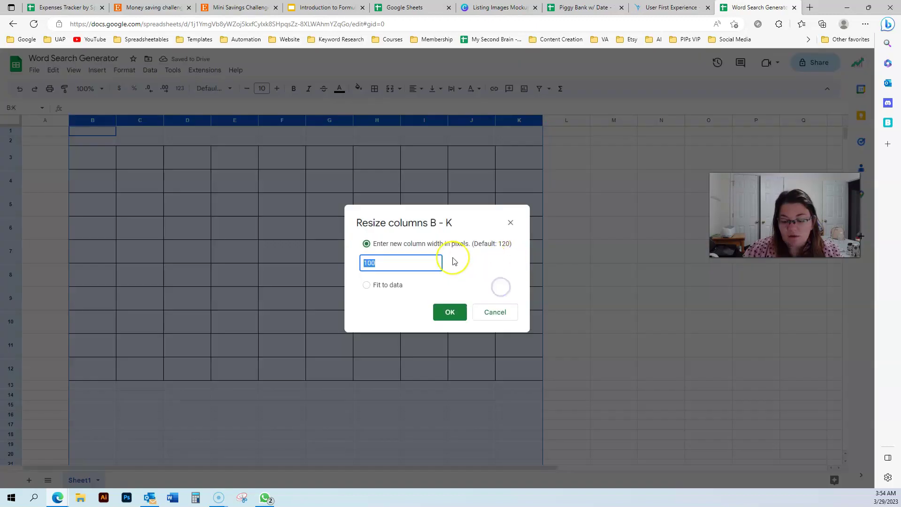
key("Return")
left_click(296, 277)
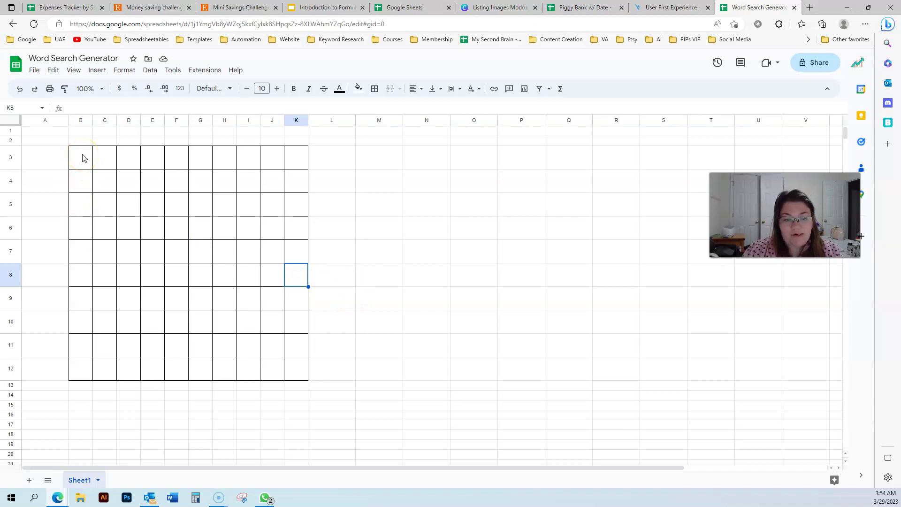
left_click_drag(83, 158, 295, 365)
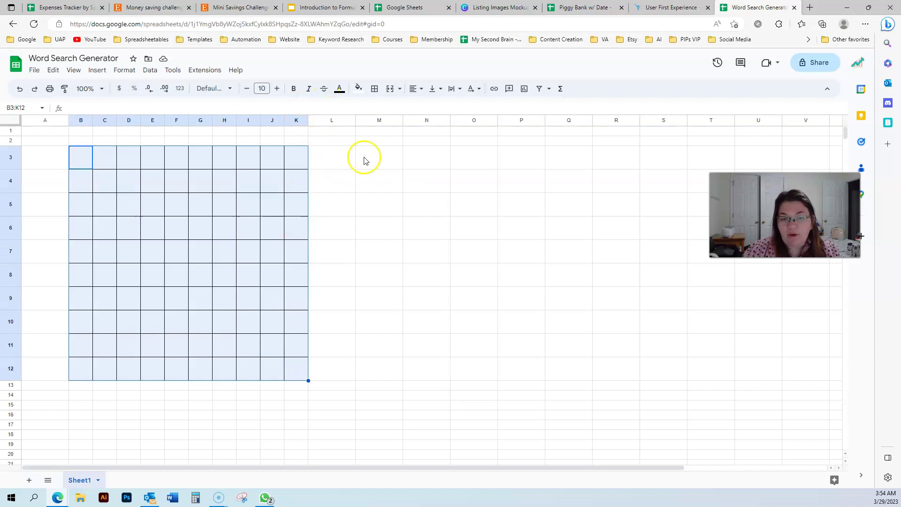
left_click(359, 89)
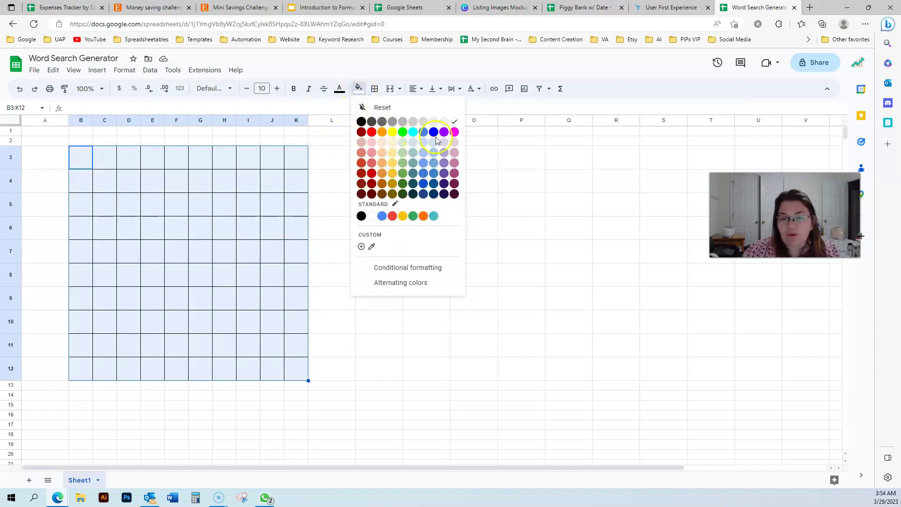
left_click(422, 147)
left_click(382, 291)
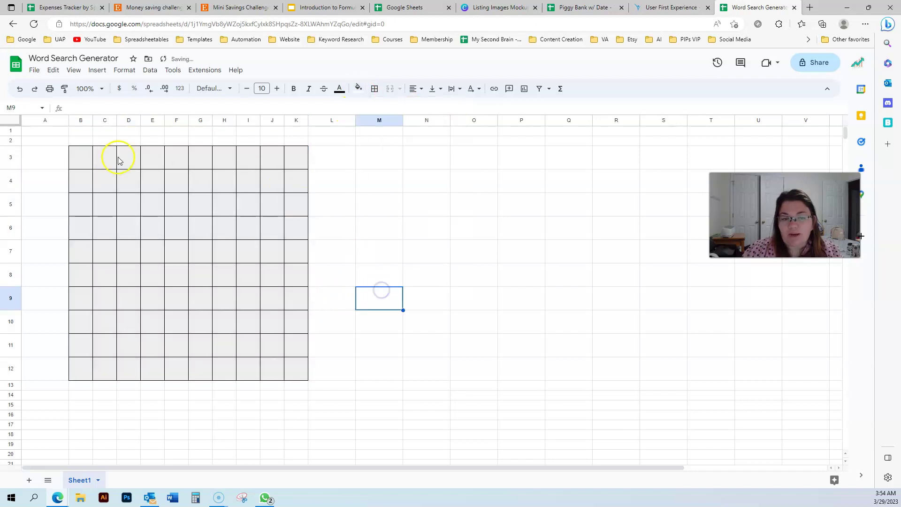
left_click_drag(77, 157, 296, 369)
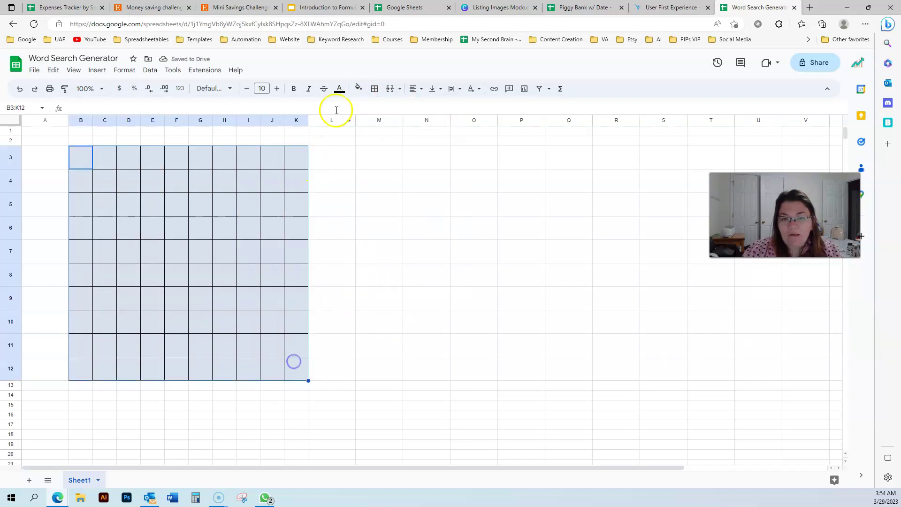
left_click(358, 89)
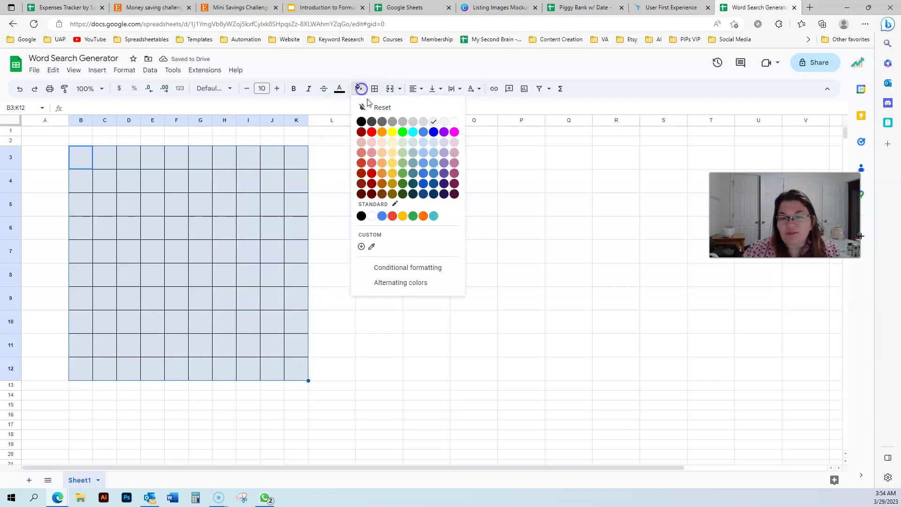
left_click(370, 107)
left_click(231, 245)
left_click(78, 162)
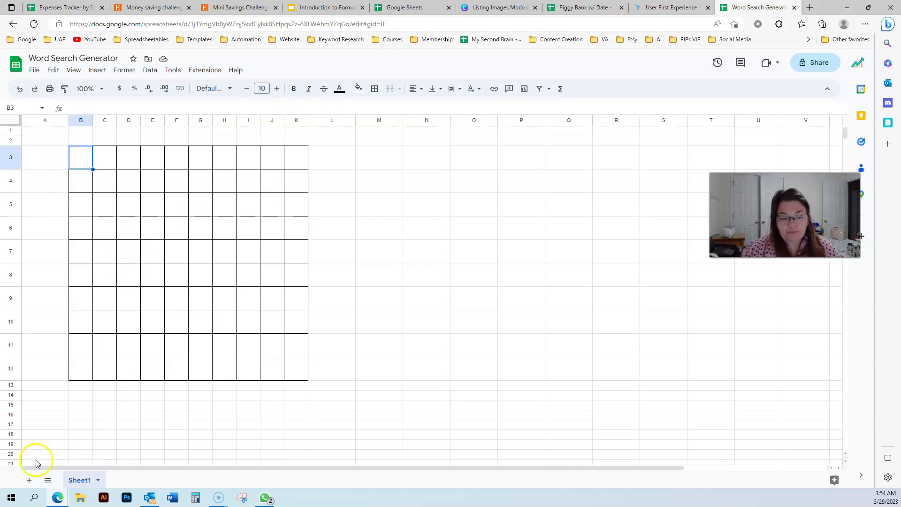
Paste the random-letter formula into B3 and center it horizontally and vertically
left_click(122, 108)
key("ctrl+v")
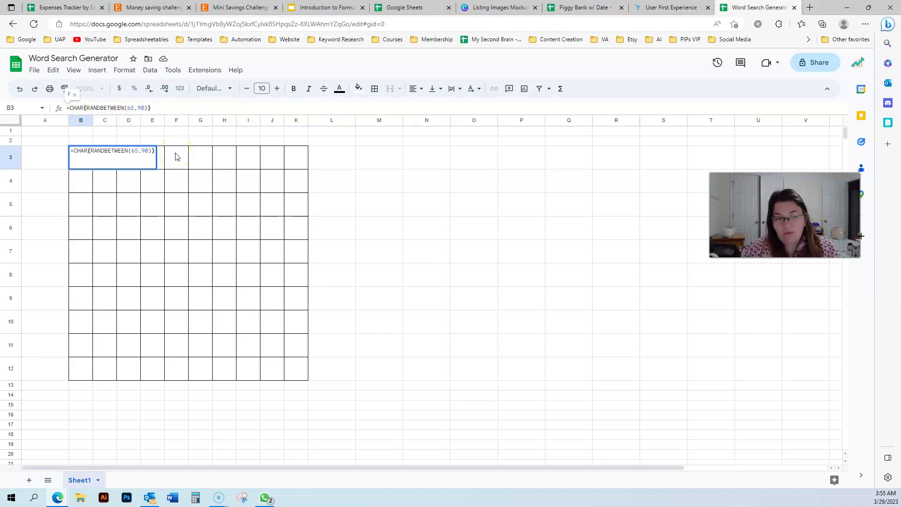
key("Return")
left_click(91, 154)
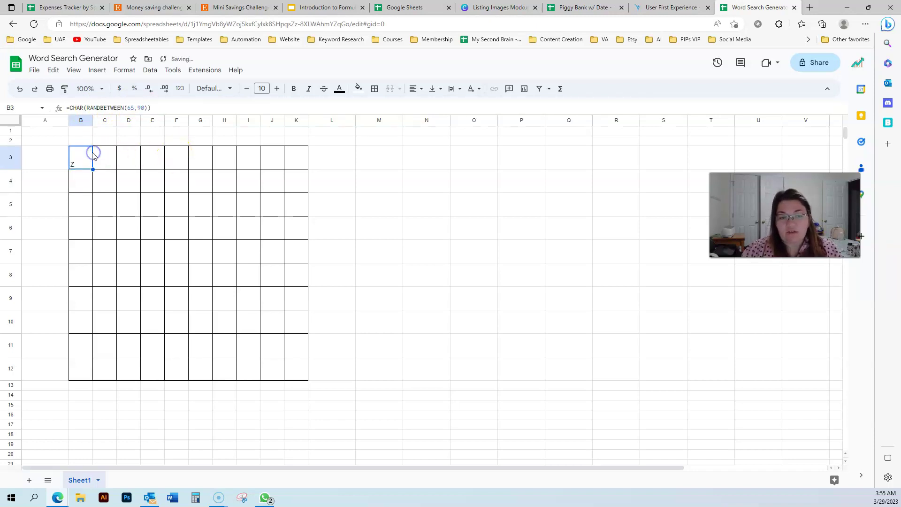
left_click(410, 89)
left_click(428, 107)
left_click(433, 89)
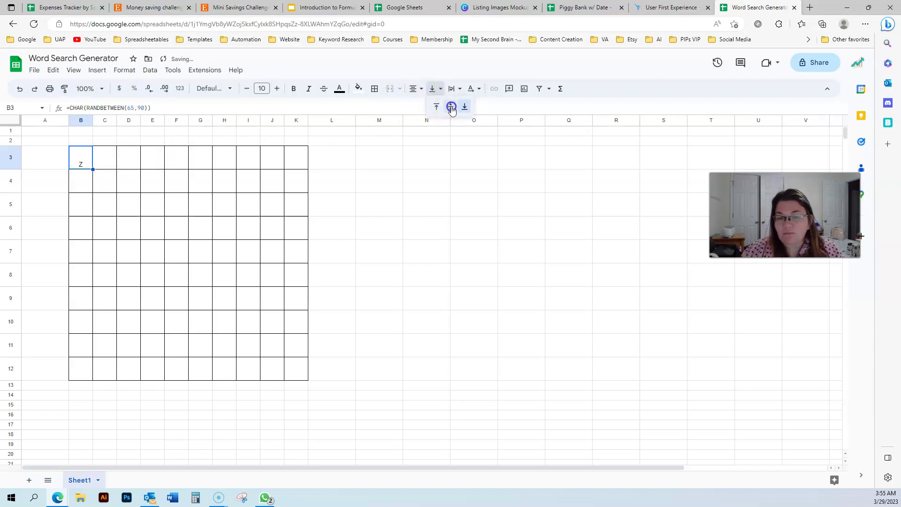
left_click(452, 107)
Enlarge B3's letter to font size 25, then bring up a new ChatGPT chat
left_click(278, 89)
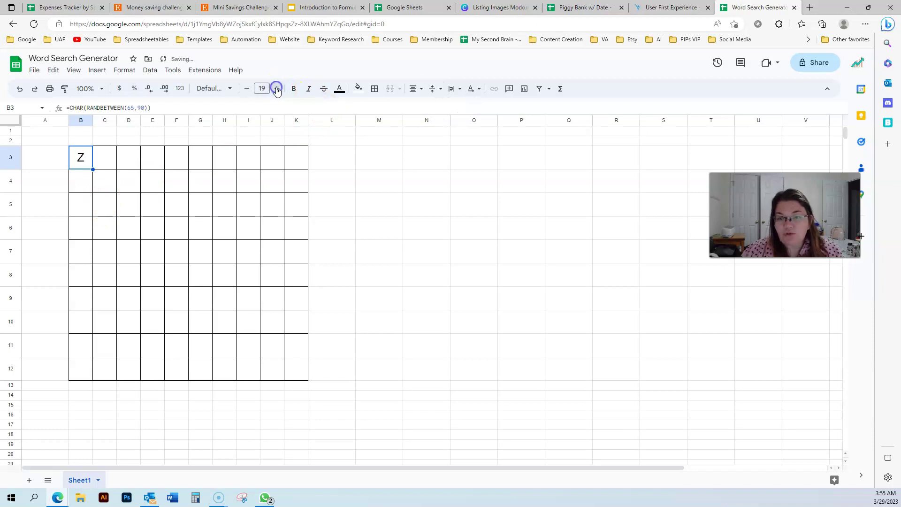
left_click(153, 206)
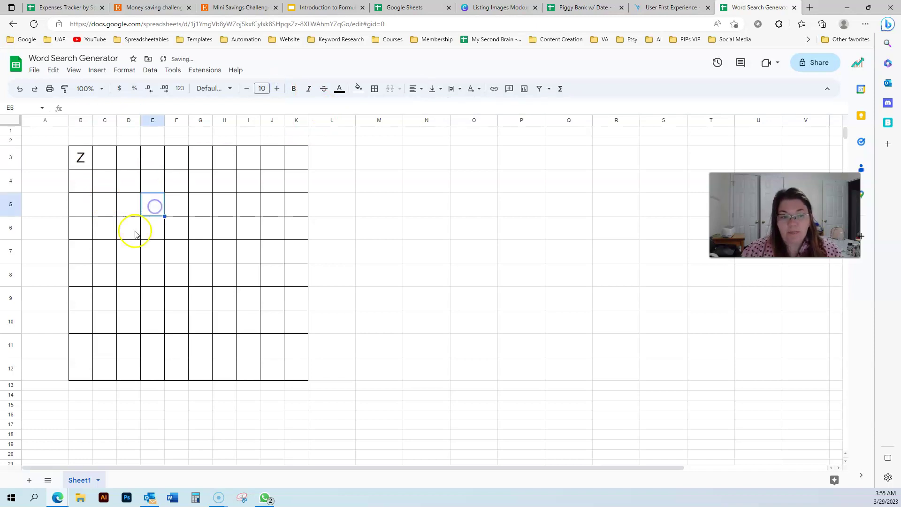
left_click(80, 159)
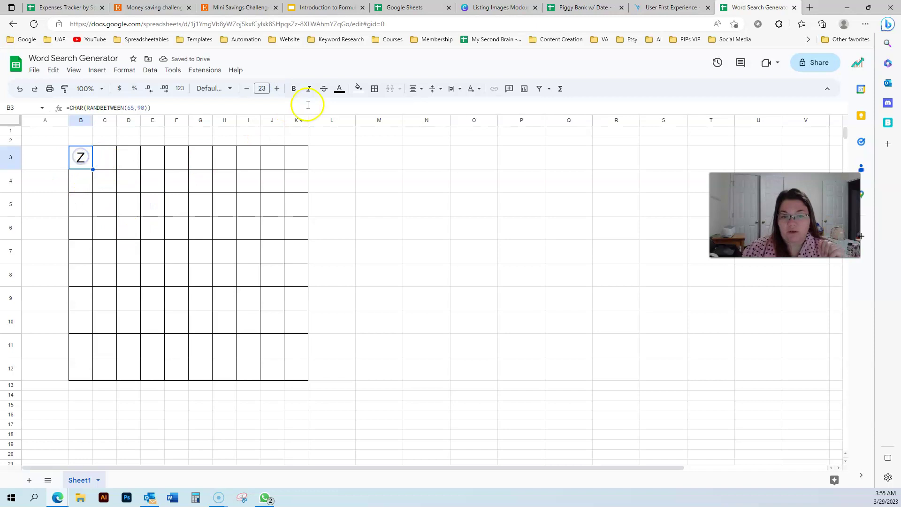
left_click(278, 89)
left_click(279, 89)
left_click(136, 235)
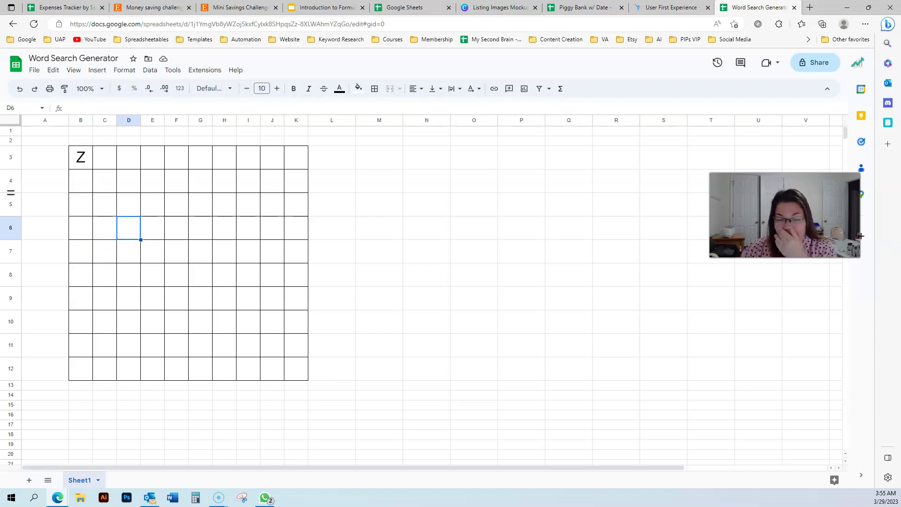
left_click_drag(105, 80, 151, 10)
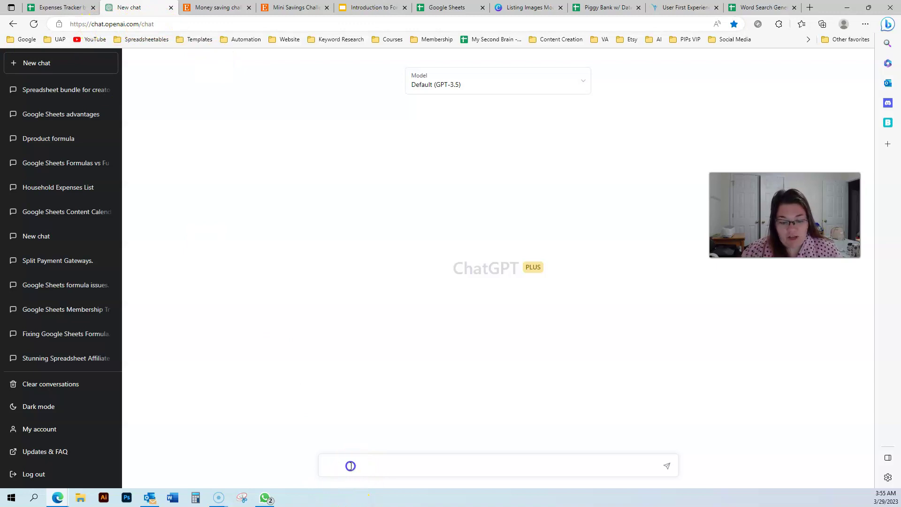
Ask ChatGPT 'please explain this google sheets formula' about =CHAR(RANDBETWEEN(65,90))
key("ctrl+v")
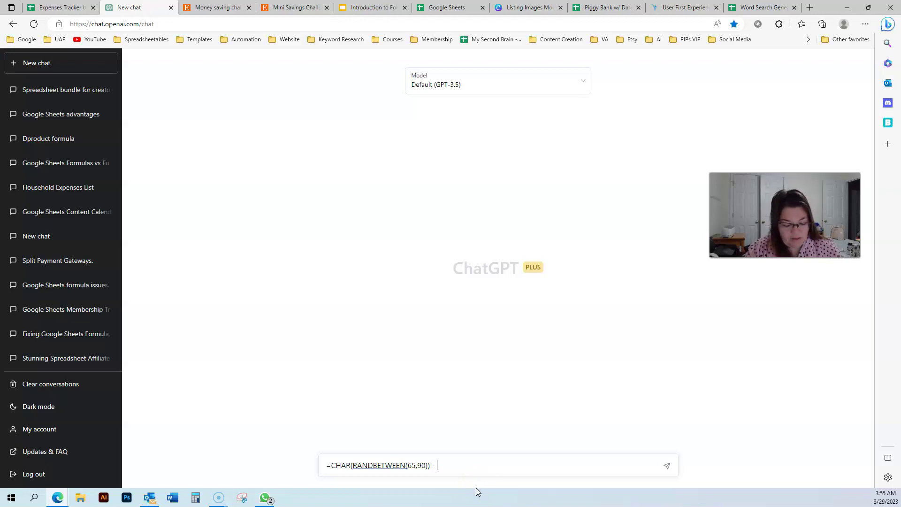
type("please ex")
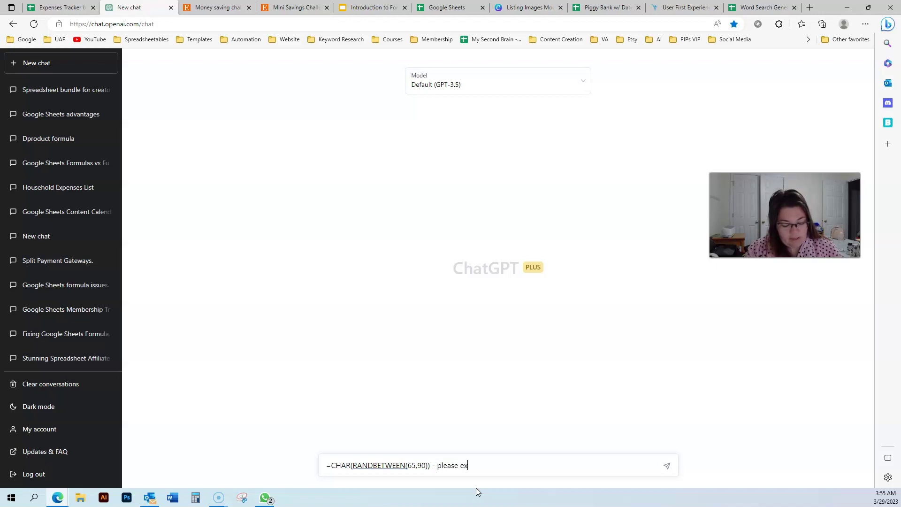
type("plain this google s")
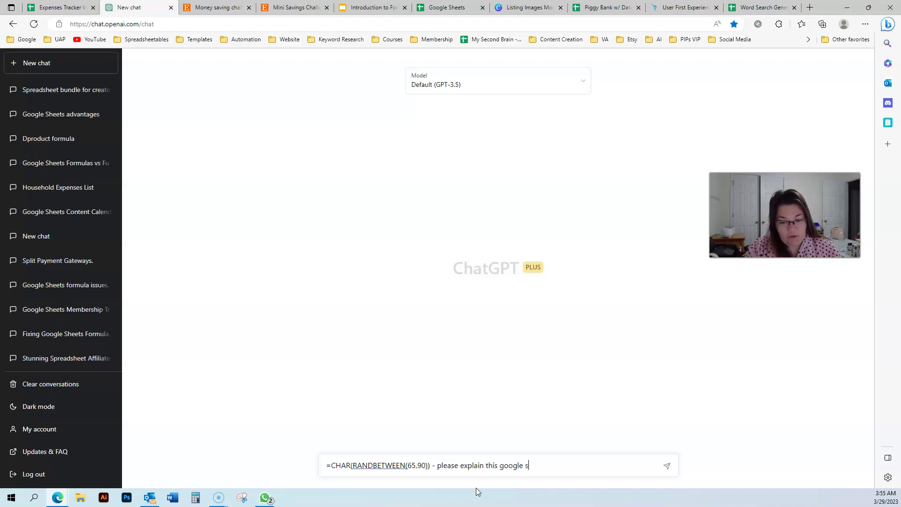
type("heets formula")
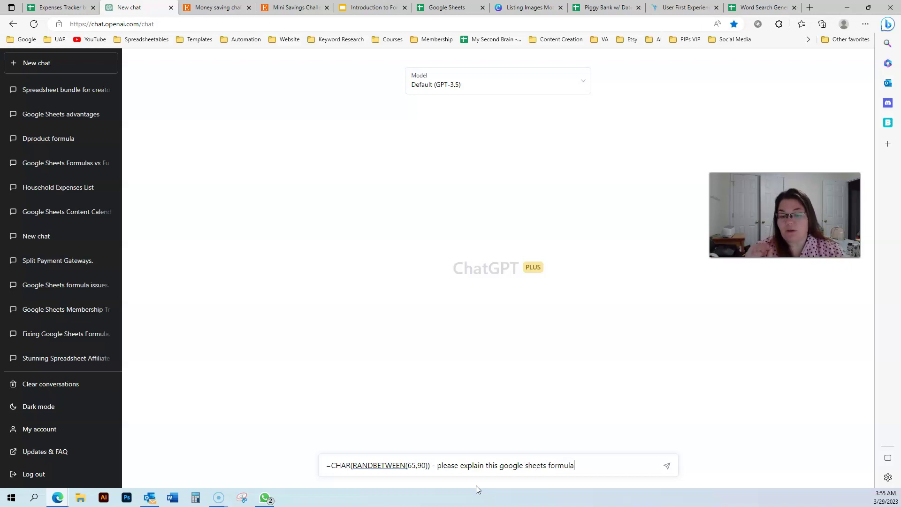
key("Return")
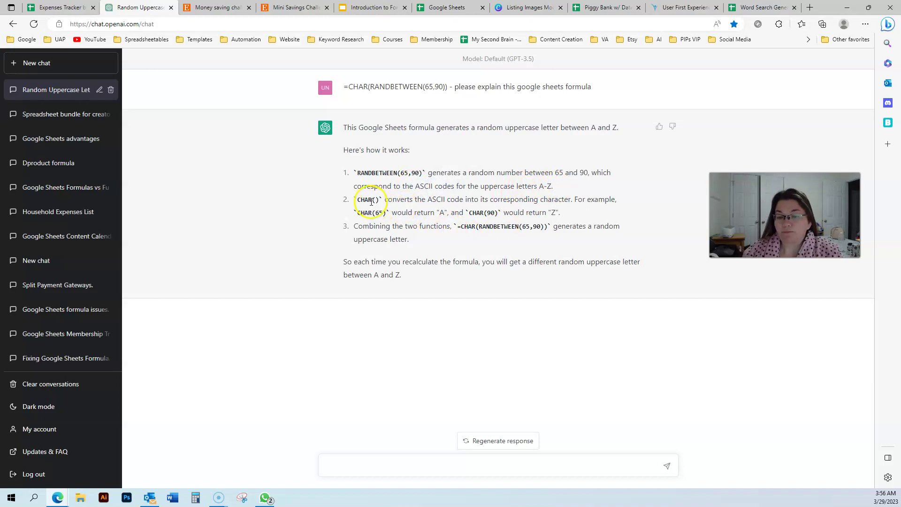
Highlight CHAR() in the reply, then return to the Word Search Generator sheet's B3
left_click(356, 201)
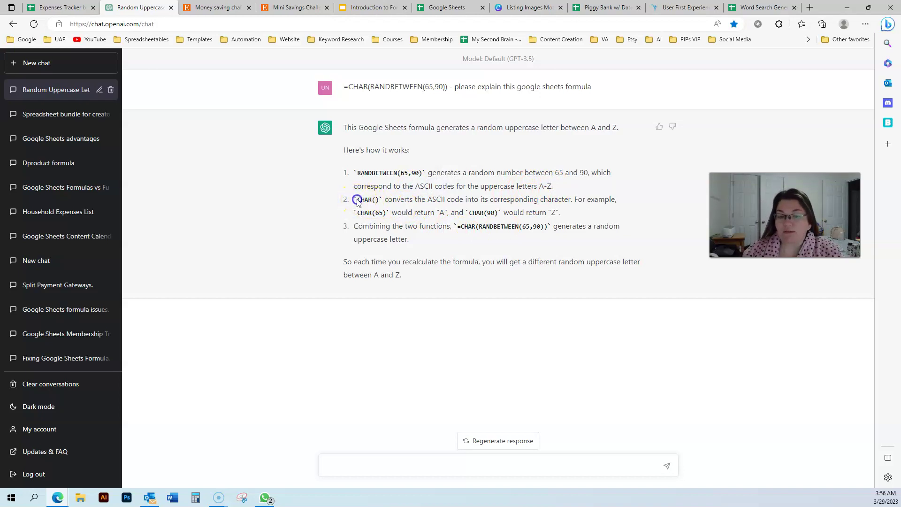
left_click_drag(379, 201, 382, 201)
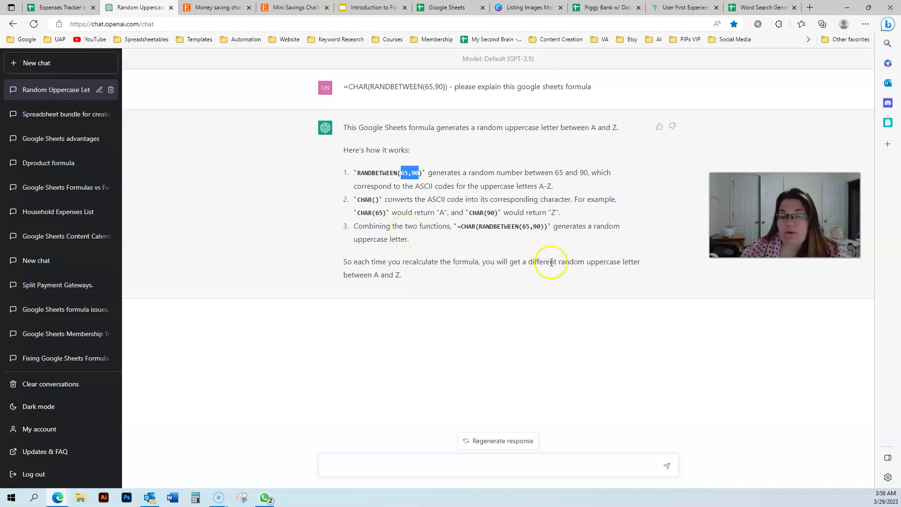
left_click(60, 7)
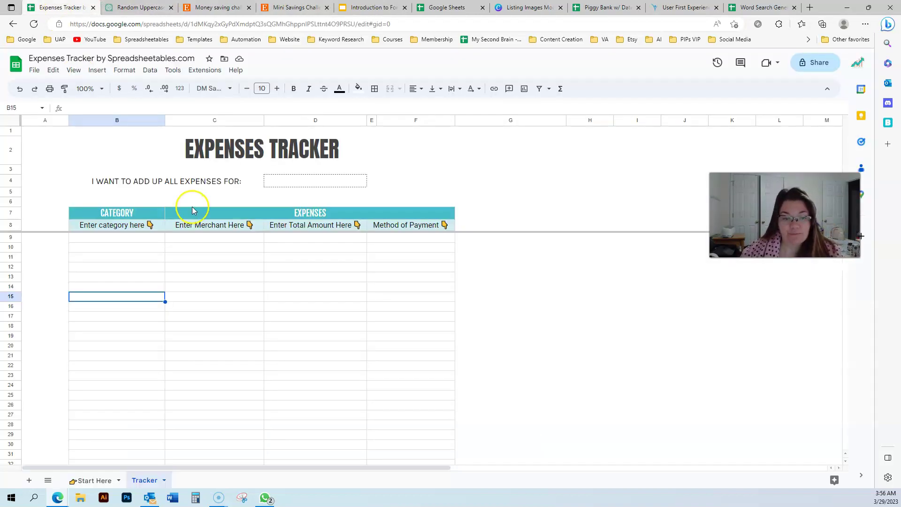
left_click(141, 8)
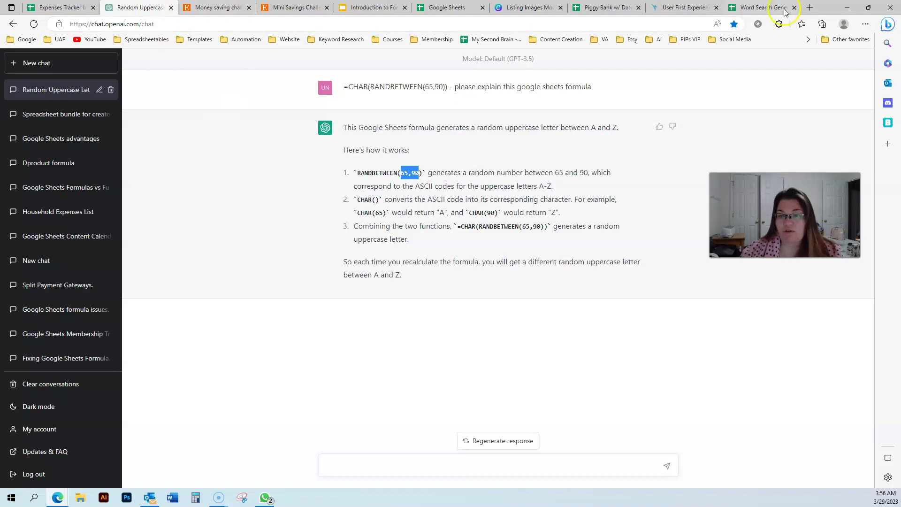
left_click(761, 8)
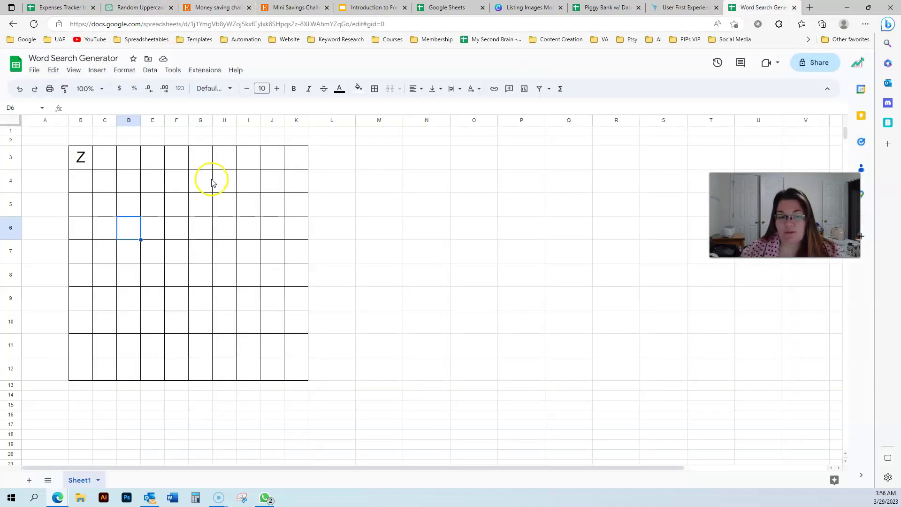
left_click(82, 165)
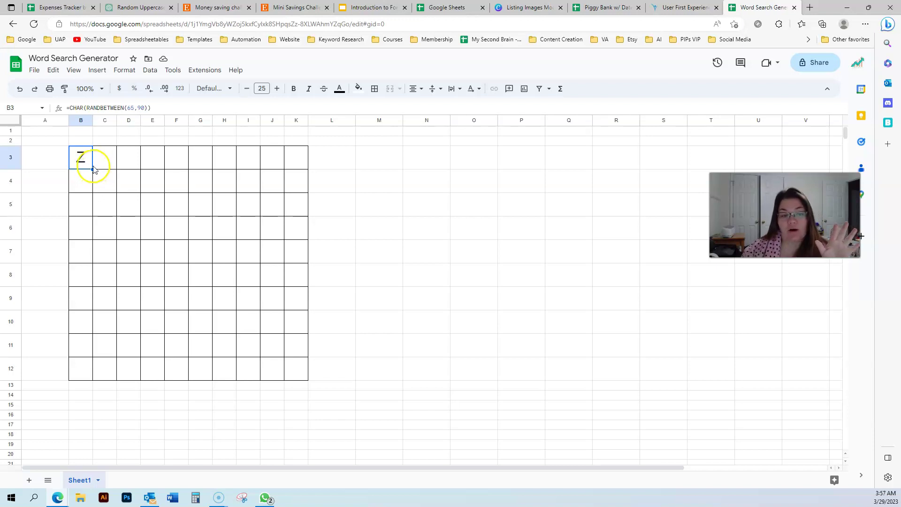
Copy B3's random-letter formula across to K3 and down through row 12
left_click_drag(93, 168, 300, 378)
left_click(126, 212)
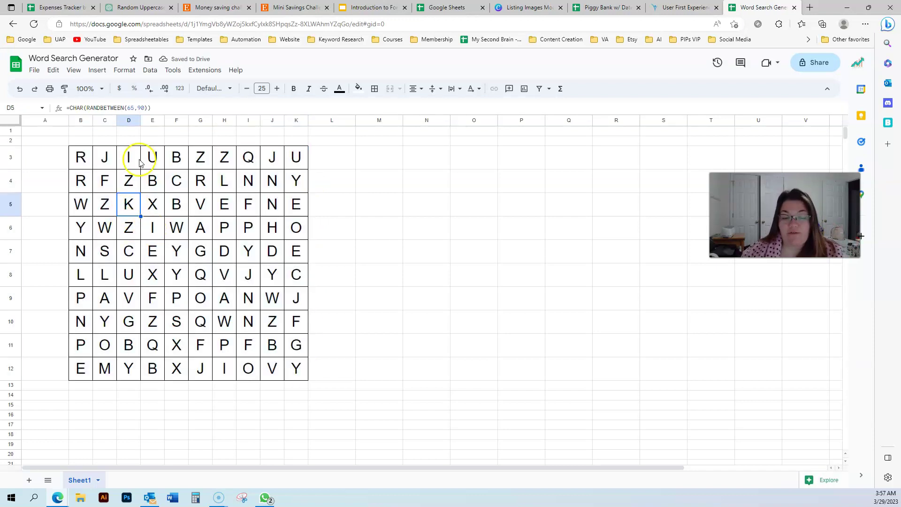
left_click(108, 205)
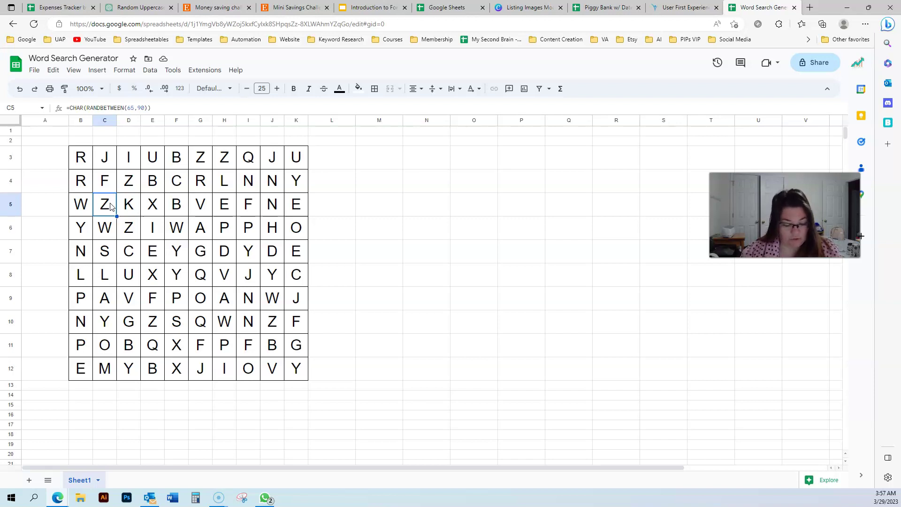
key("Down")
key("Down")
key("Down")
key("Down")
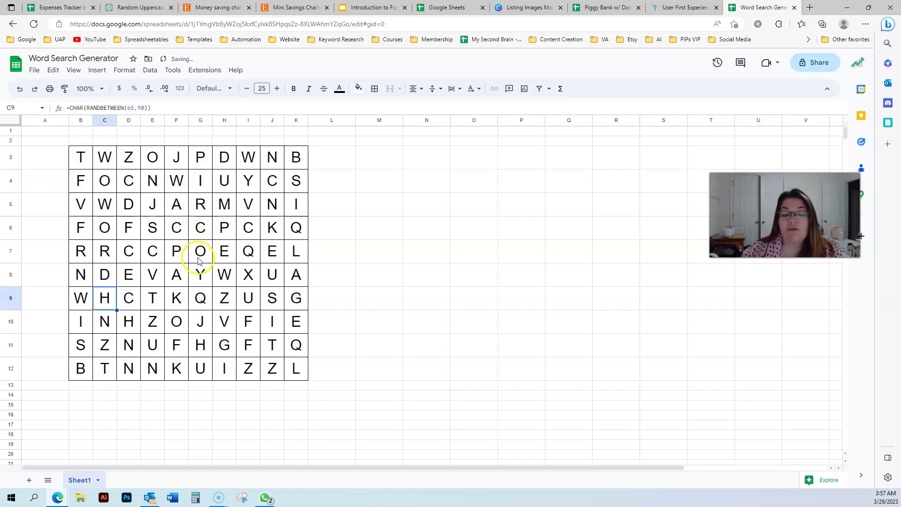
left_click(229, 274)
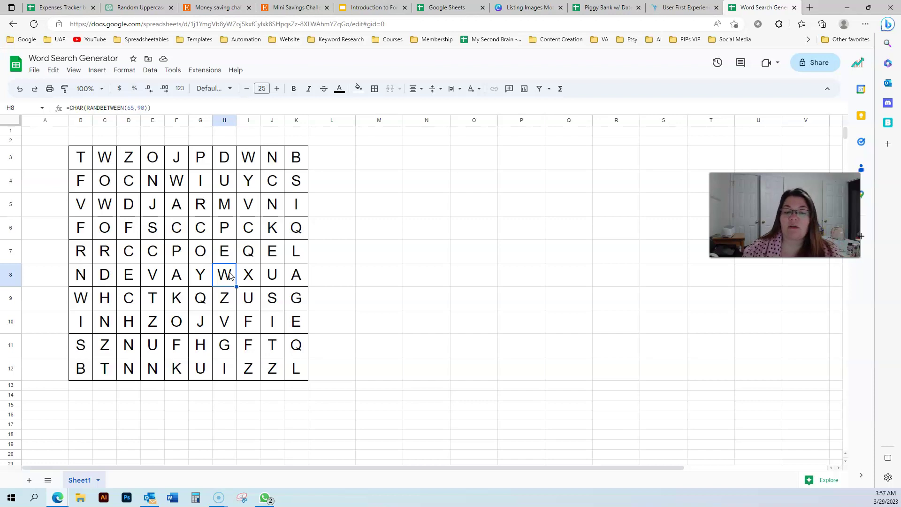
left_click(393, 217)
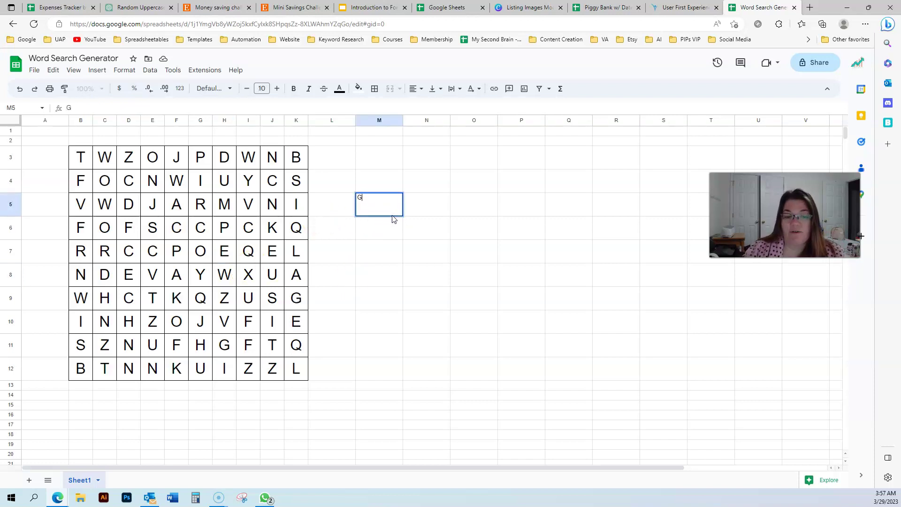
Enter and delete 'G' in M5 to reshuffle the letters, then select B3:K12
type("G")
key("Return")
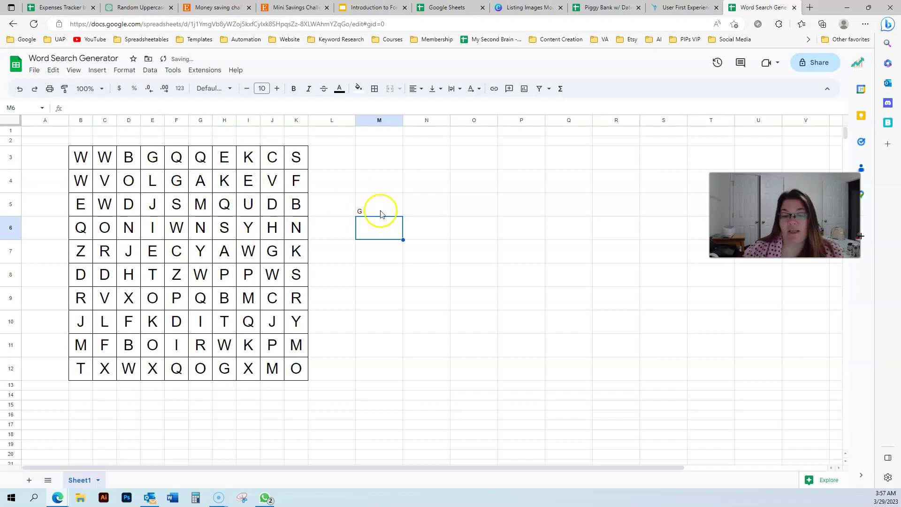
left_click(381, 214)
key("Delete")
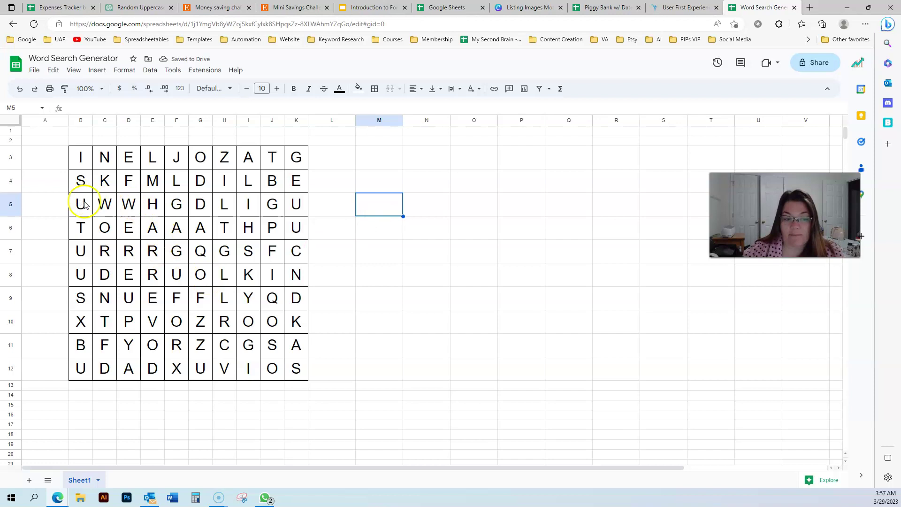
left_click_drag(106, 204, 105, 271)
left_click(390, 248)
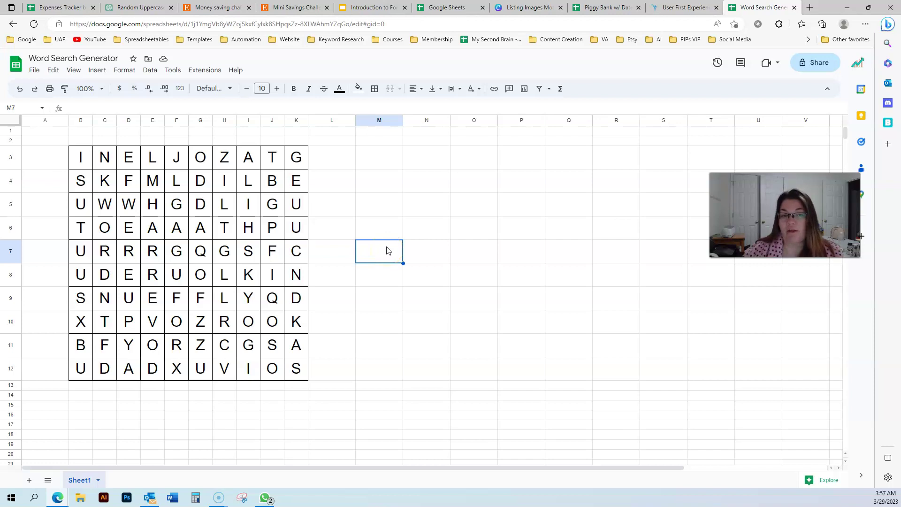
left_click_drag(82, 156, 304, 362)
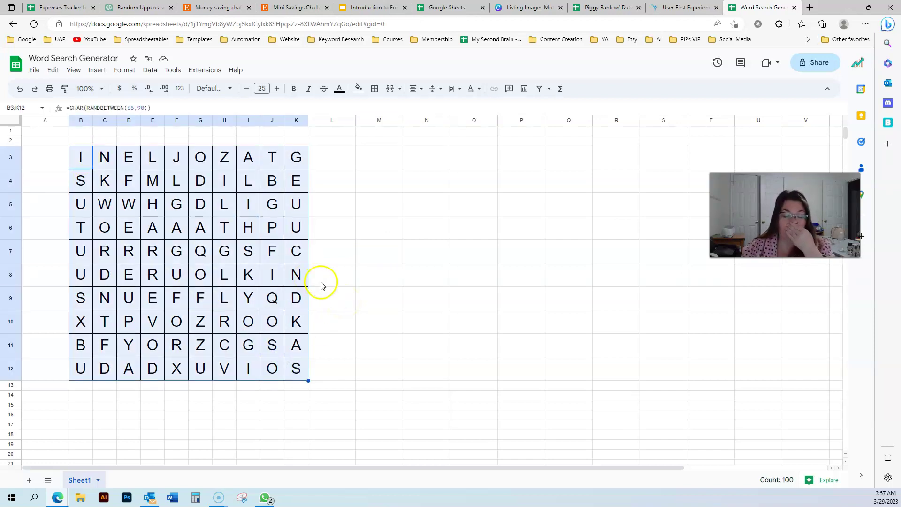
Remove all borders from the letter grid and hide the sheet's gridlines
left_click(374, 90)
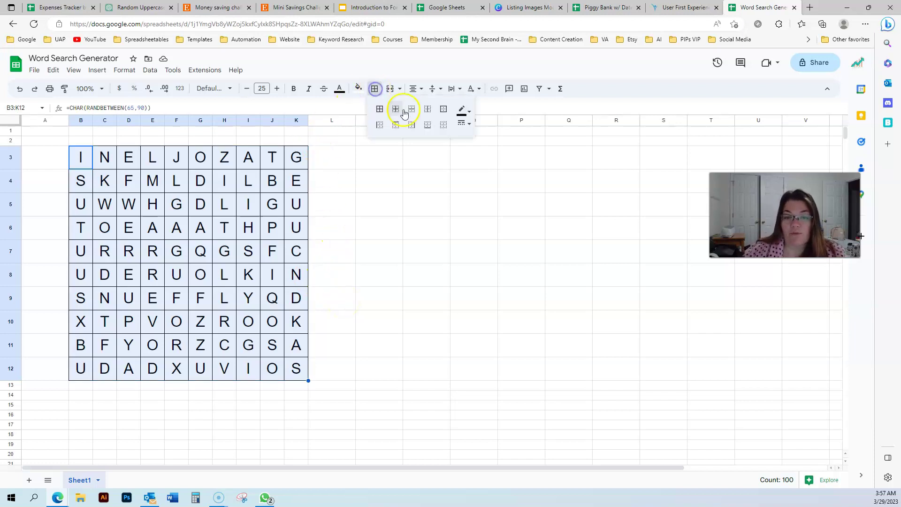
left_click(445, 125)
left_click(421, 240)
left_click(75, 70)
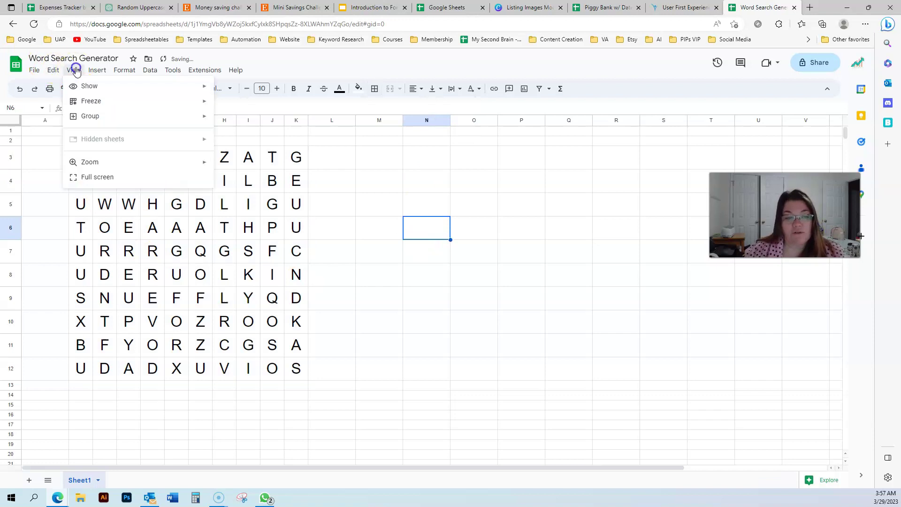
mouse_move(87, 87)
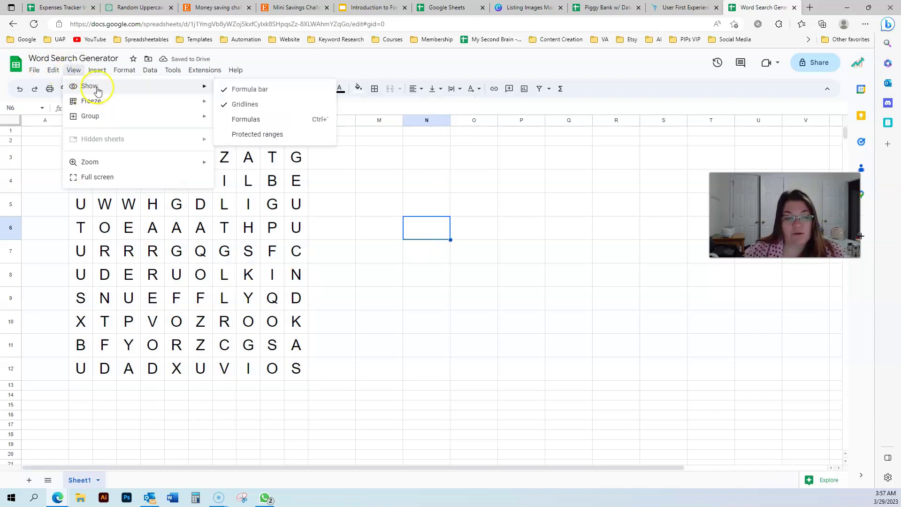
left_click(247, 104)
left_click(526, 339)
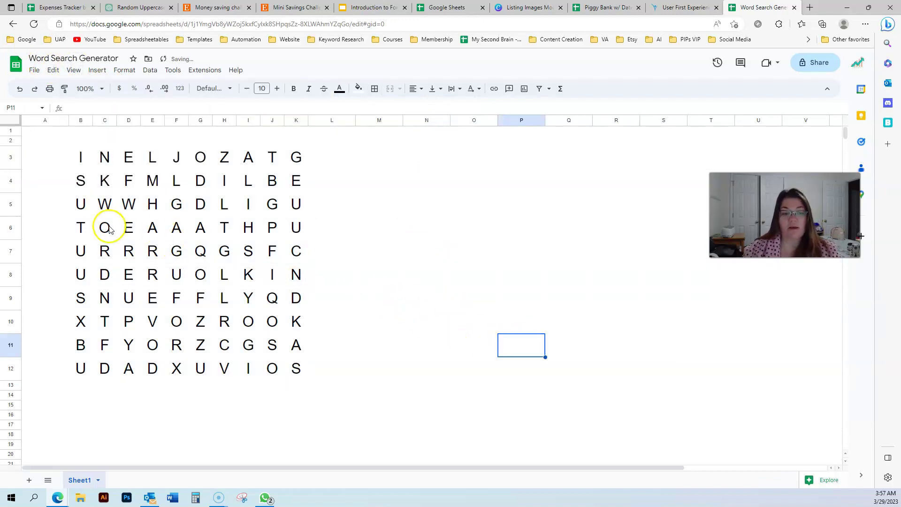
Inspect the letters down column C, starting from the W in C5
left_click(204, 206)
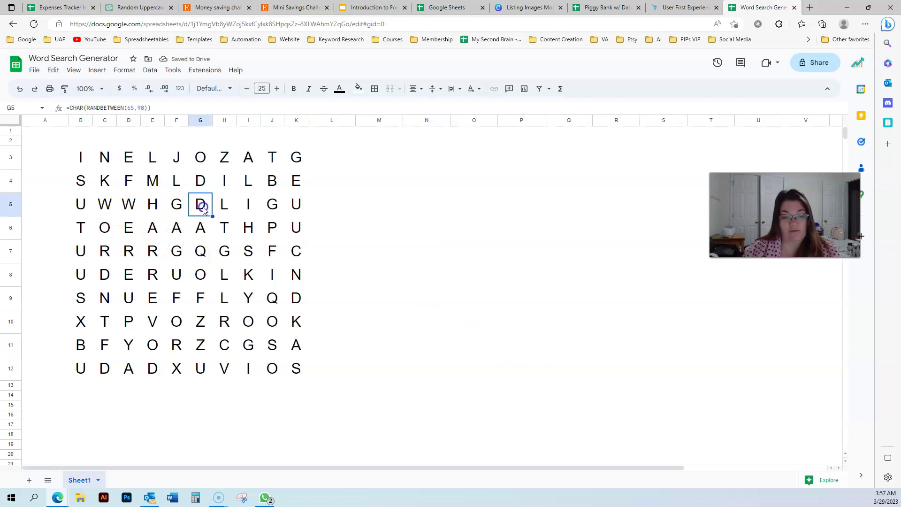
left_click(105, 205)
left_click(105, 231)
left_click(105, 253)
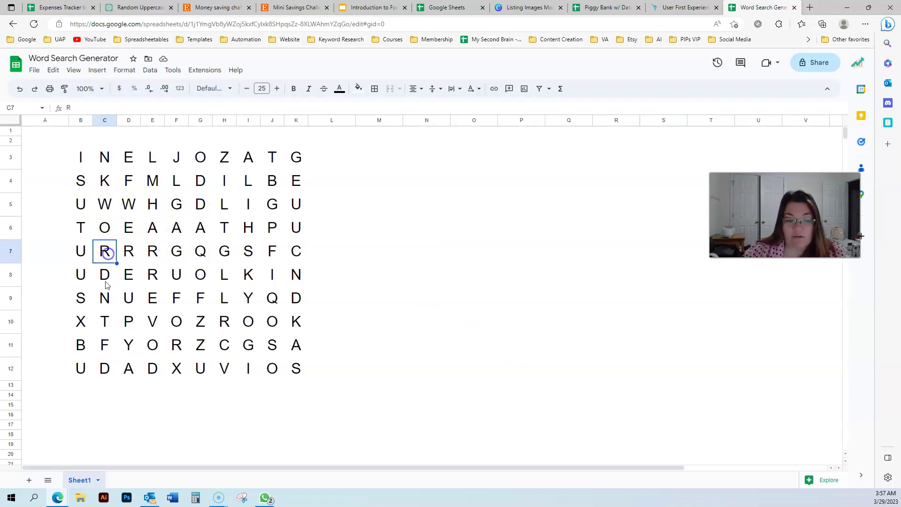
left_click(105, 276)
left_click(105, 252)
left_click(107, 231)
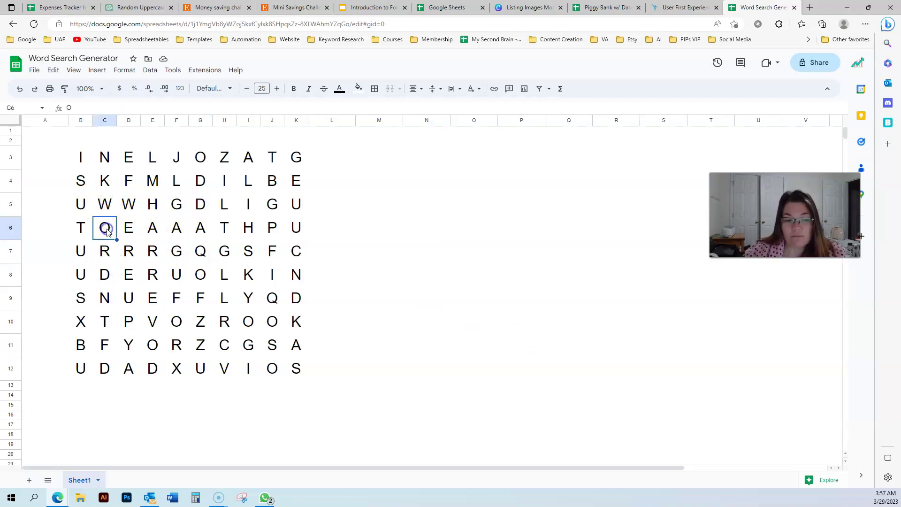
Copy C4's letter formula down to C11 to regenerate the grid's letters
left_click(108, 182)
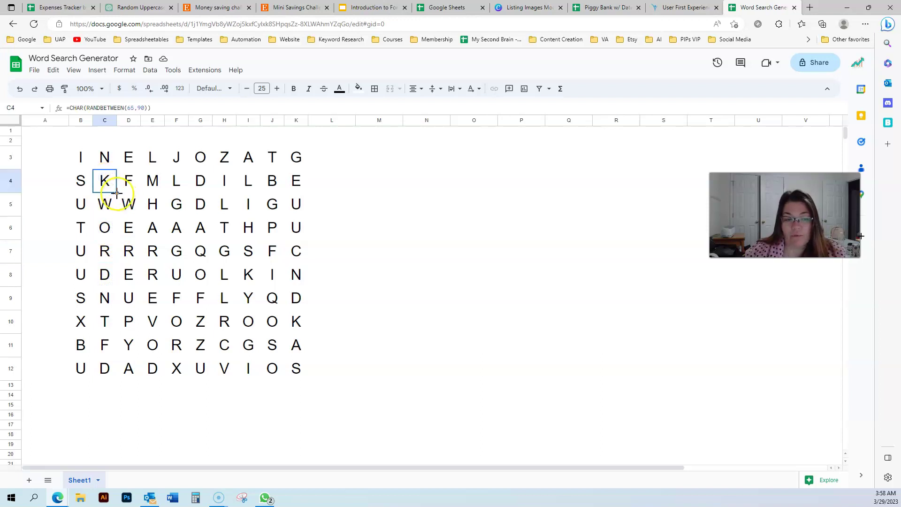
left_click_drag(116, 222, 117, 347)
left_click(175, 273)
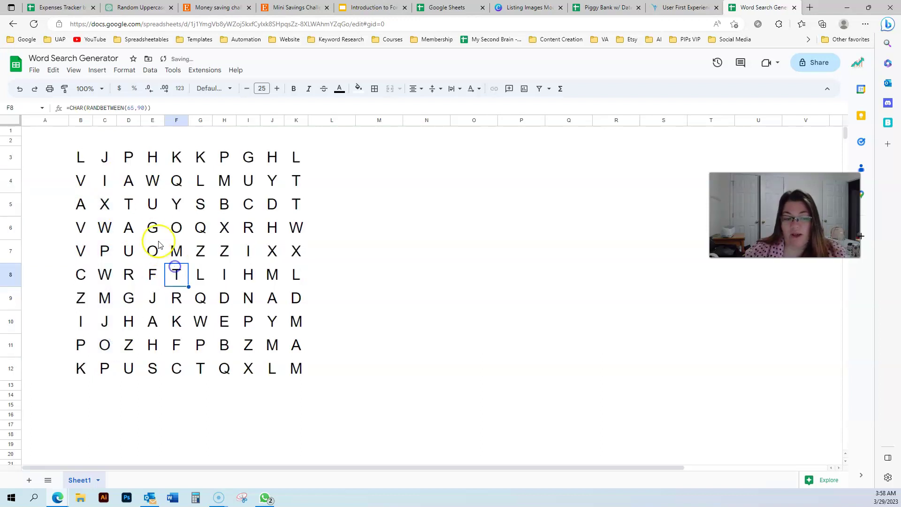
left_click(159, 231)
left_click(376, 283)
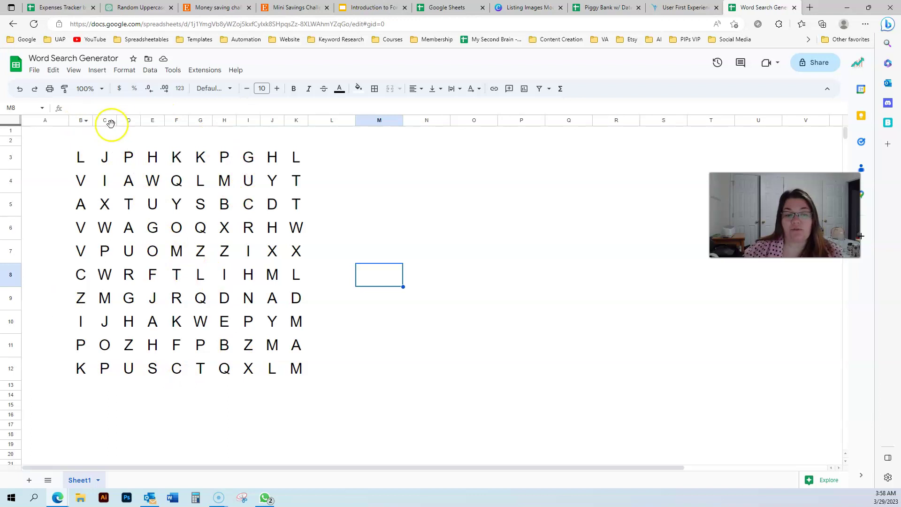
Insert four columns before column D and four rows above row 4
left_click_drag(130, 125, 207, 133)
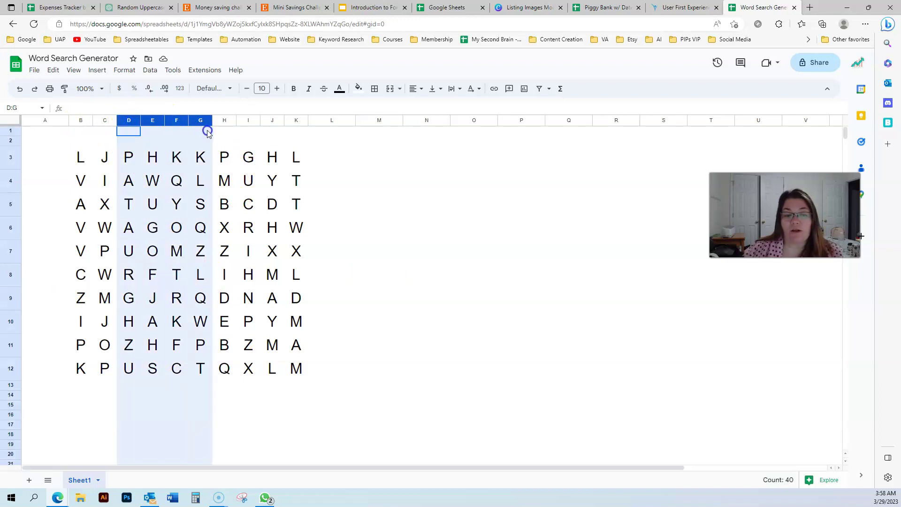
right_click(207, 133)
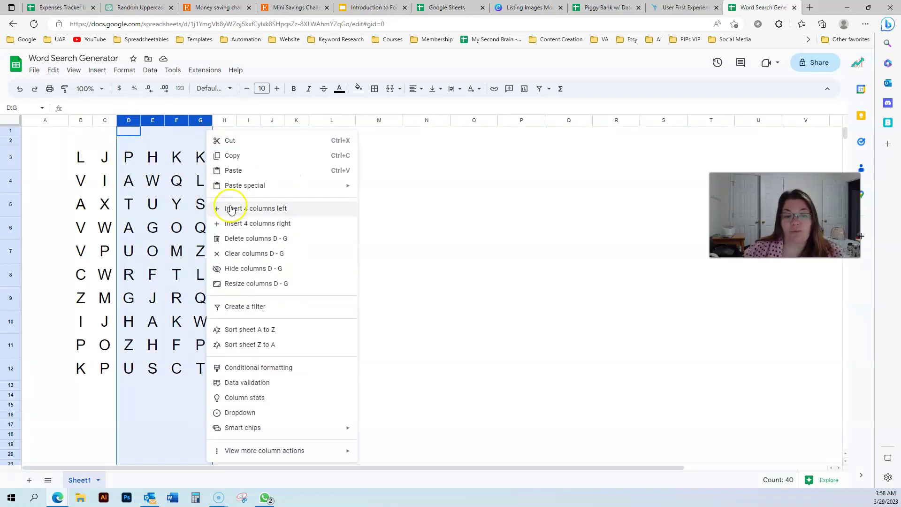
left_click(233, 207)
left_click_drag(6, 186, 13, 250)
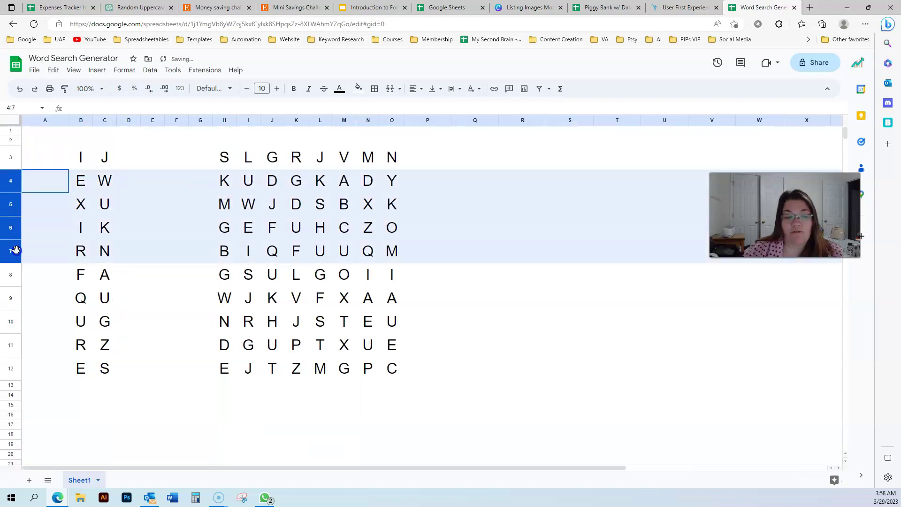
right_click(13, 250)
left_click(53, 322)
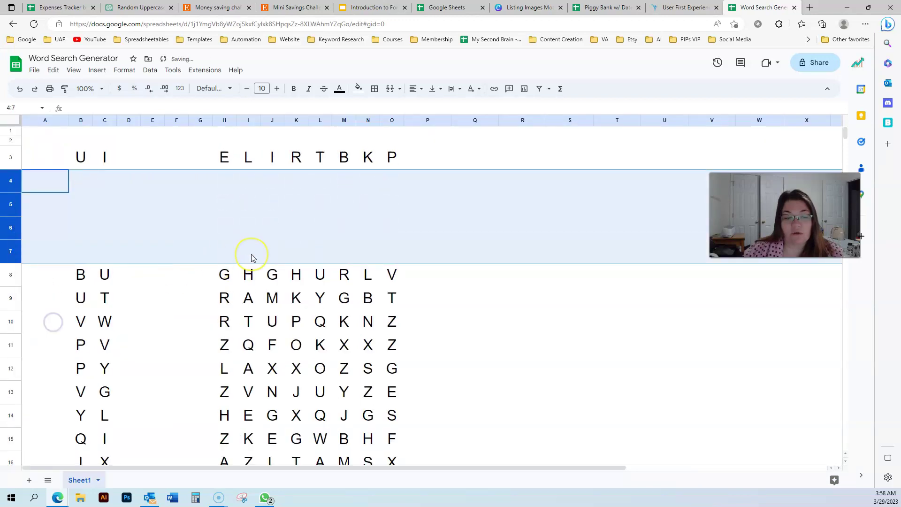
Fill B3's letter formula down to B16 and across to column O
scroll(252, 257, "down", 1)
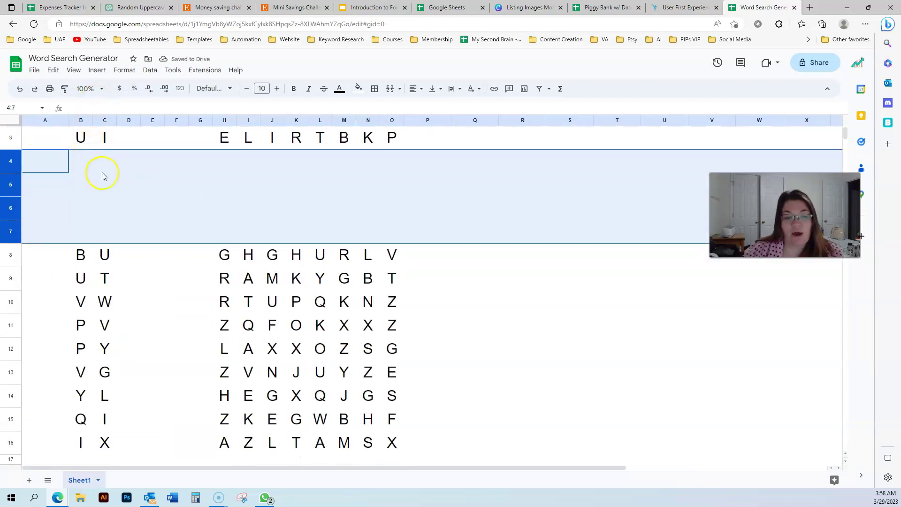
left_click(81, 144)
left_click_drag(94, 151, 88, 344)
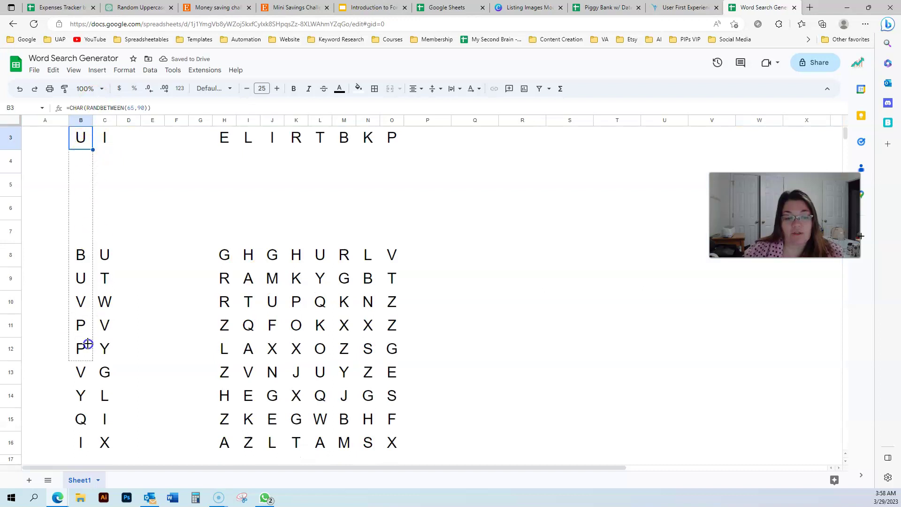
left_click_drag(90, 400, 90, 405)
scroll(91, 408, "down", 1)
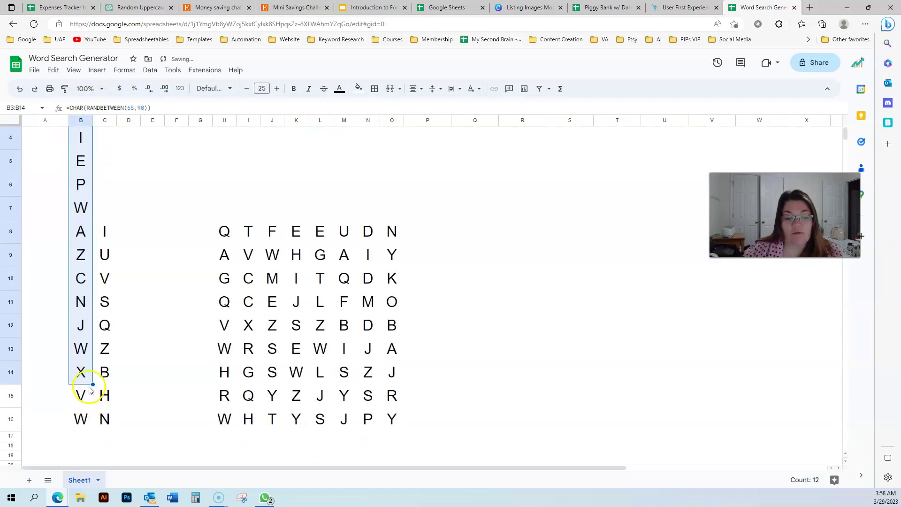
left_click_drag(93, 415, 394, 424)
scroll(353, 398, "up", 1)
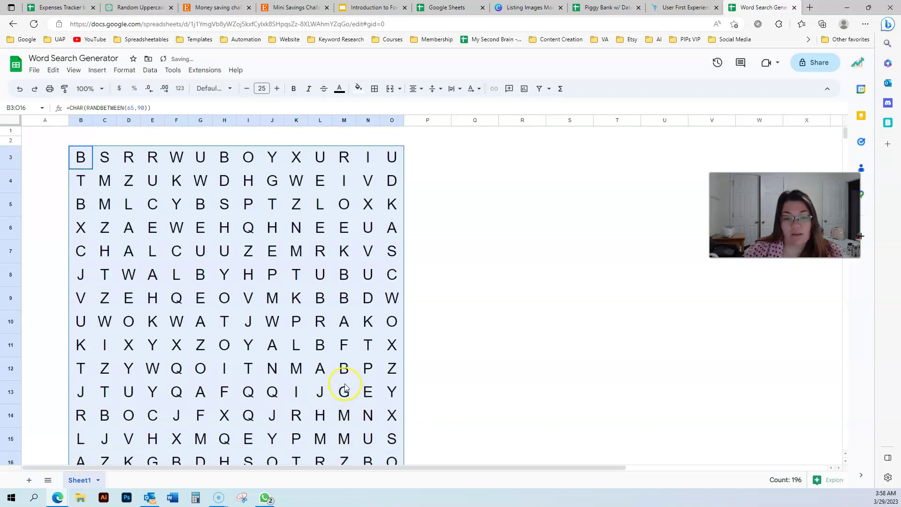
left_click(151, 224)
scroll(152, 224, "down", 2)
Back in the word search sheet, delete columns H through K
scroll(151, 224, "up", 2)
scroll(123, 206, "up", 1)
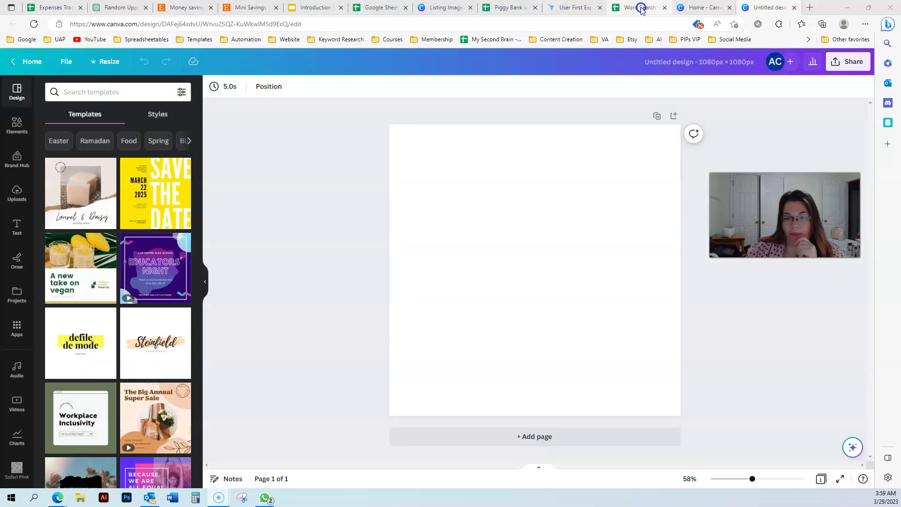
left_click(640, 8)
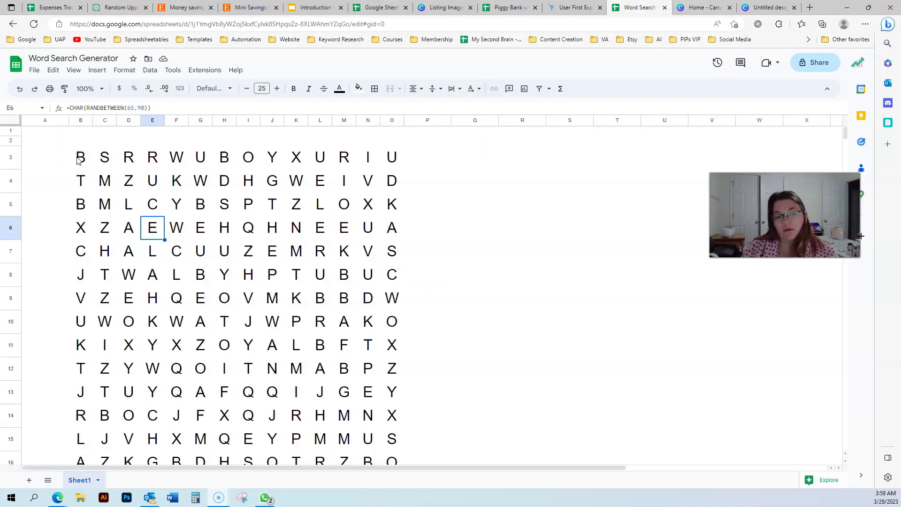
left_click(105, 92)
left_click(406, 280)
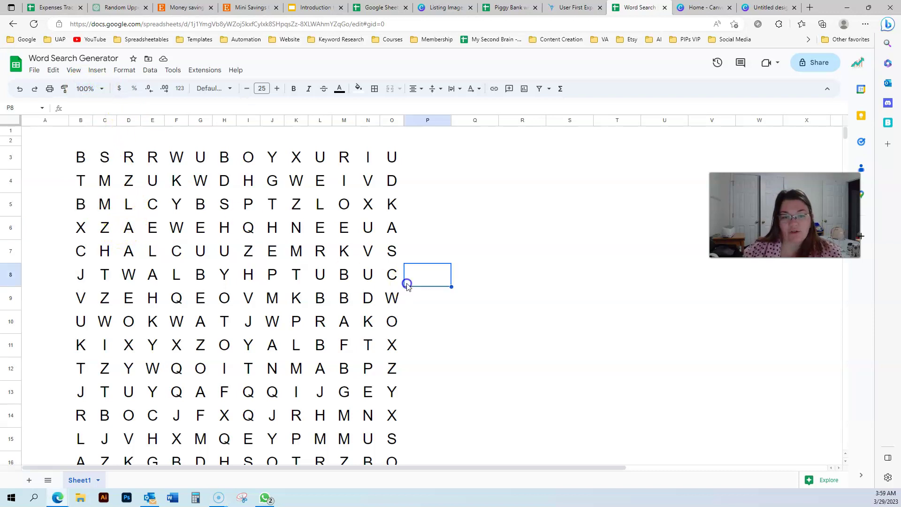
left_click_drag(249, 120, 296, 121)
left_click(225, 180)
right_click(297, 120)
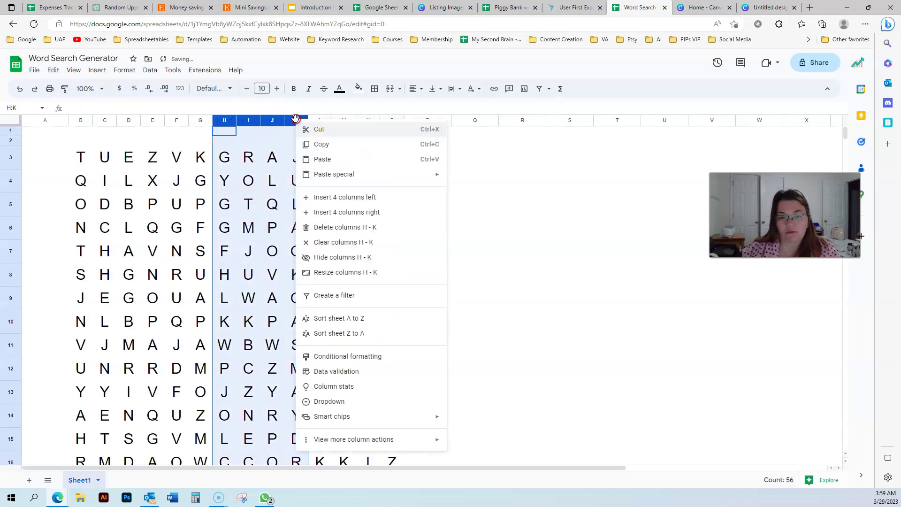
left_click(323, 232)
Delete rows 5 through 8 and check letters in the resulting 10×10 grid
left_click_drag(11, 205, 10, 275)
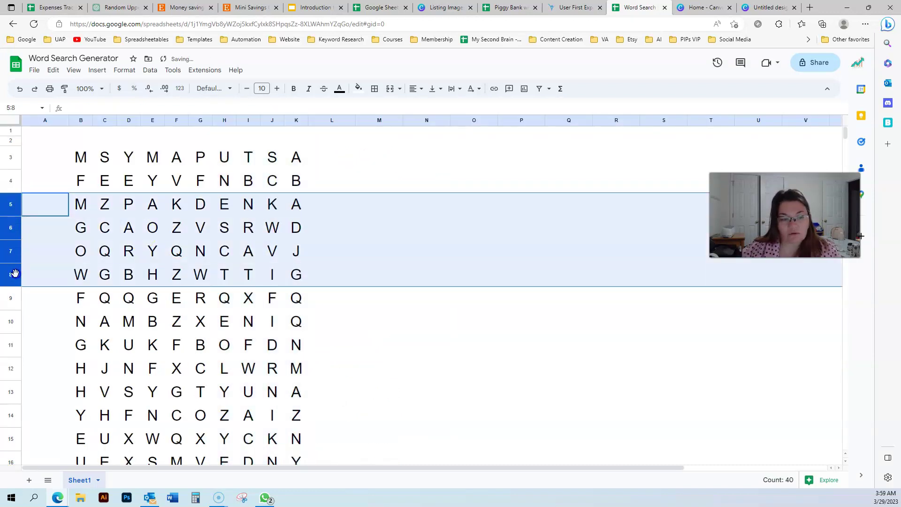
right_click(10, 274)
left_click(64, 348)
left_click(224, 298)
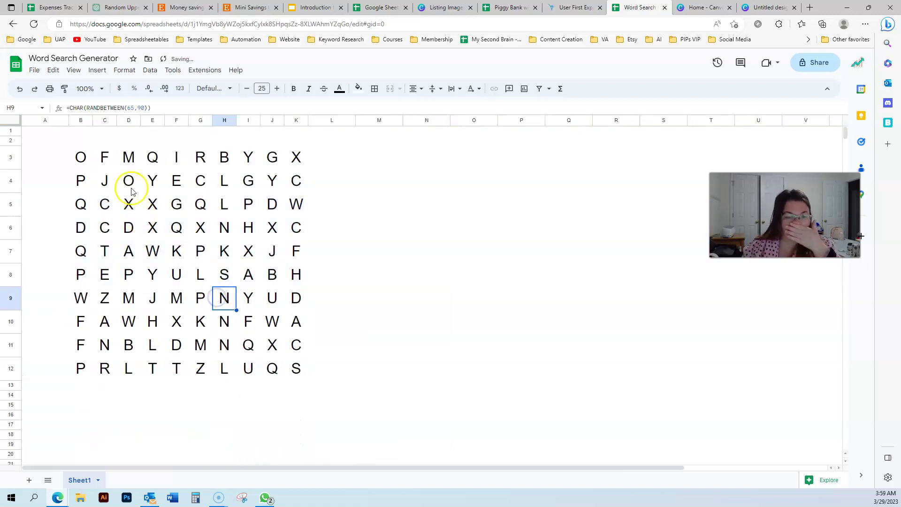
left_click(129, 206)
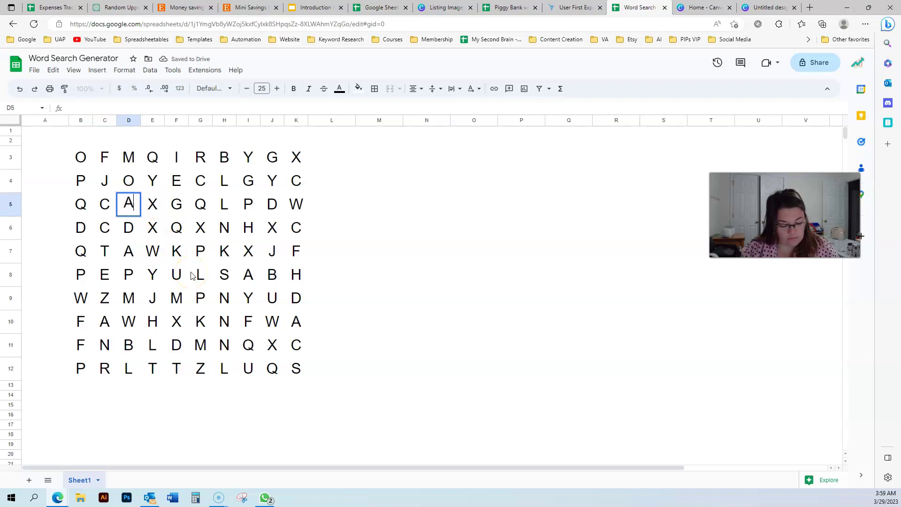
key("Down")
key("Down")
key("Down")
key("Down")
key("Down")
key("Down")
key("Down")
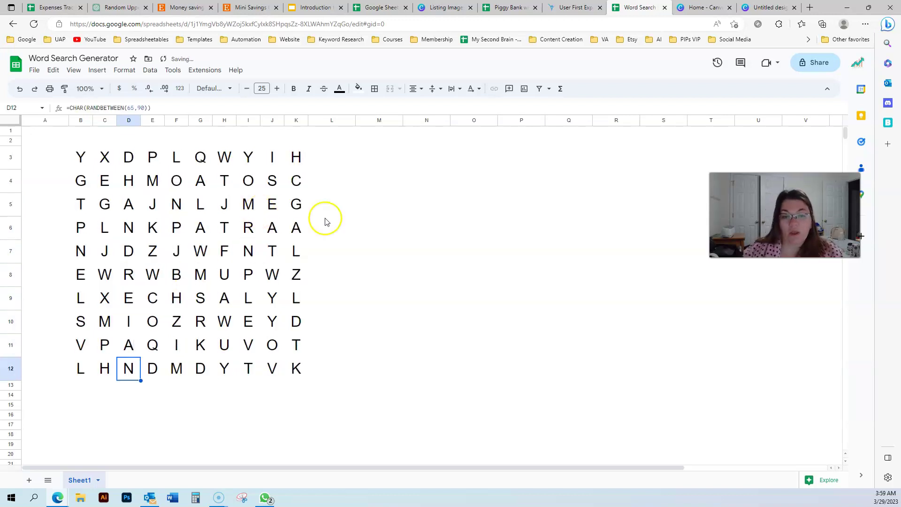
left_click(385, 230)
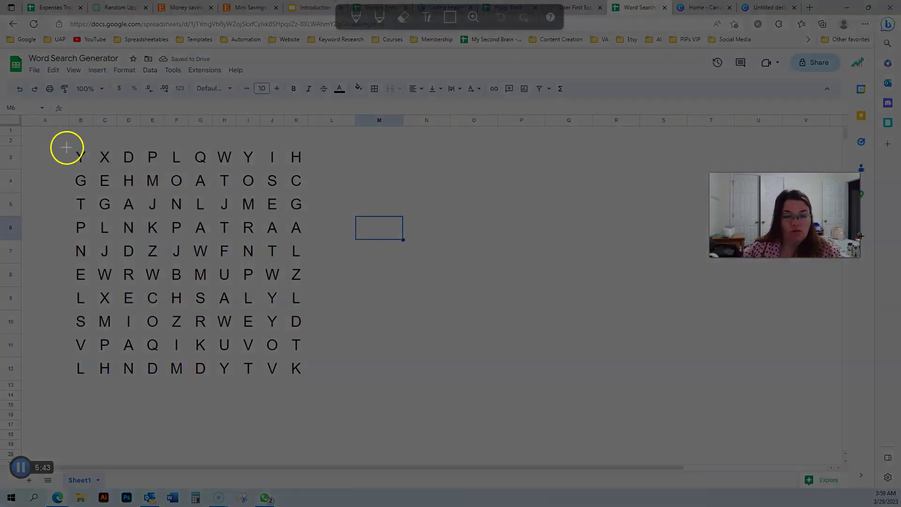
Capture the 10×10 letter grid as an image and paste it onto the blank Canva page
mouse_move(66, 147)
left_mouse_down()
mouse_move(323, 346)
mouse_move(322, 382)
left_mouse_up()
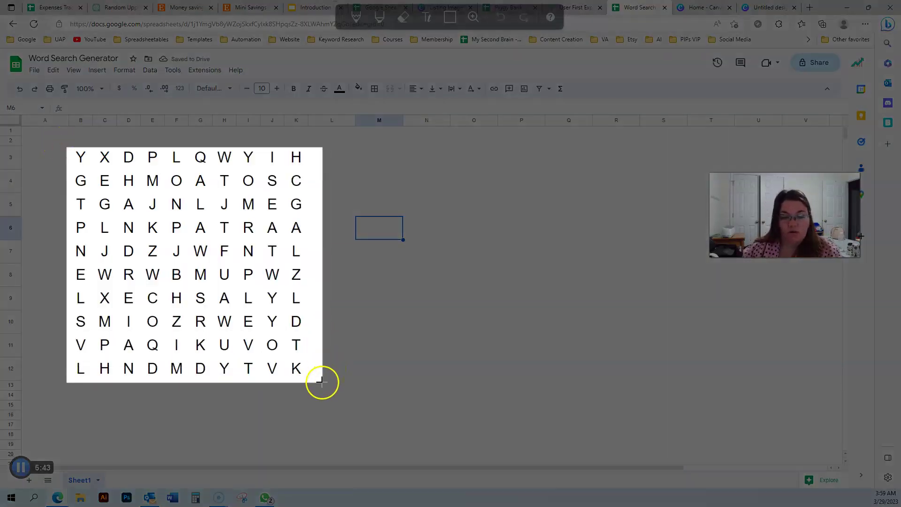
key("Escape")
key("ctrl+9")
left_click(483, 252)
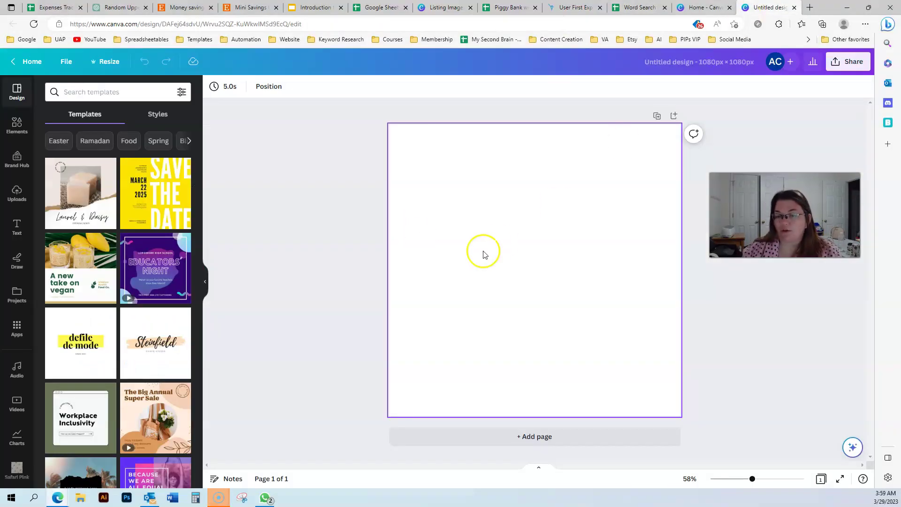
key("ctrl+v")
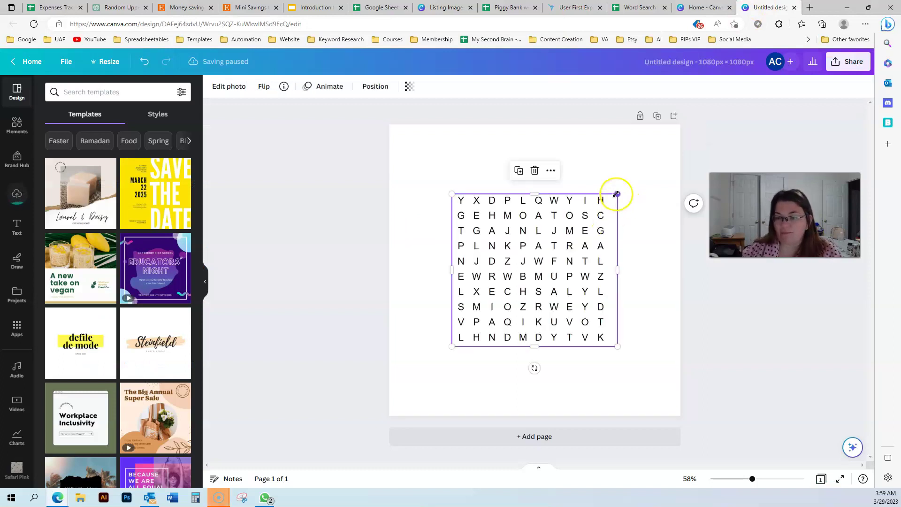
Enlarge the pasted grid image and nudge it down to centre it on the page
left_click_drag(617, 194, 575, 204)
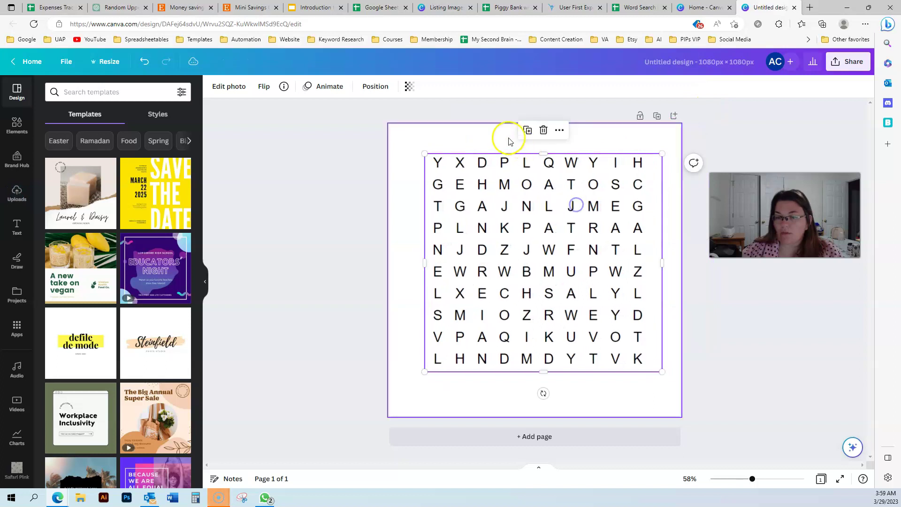
left_click(422, 237)
left_click(481, 273)
left_click_drag(481, 273, 481, 280)
left_click(362, 332)
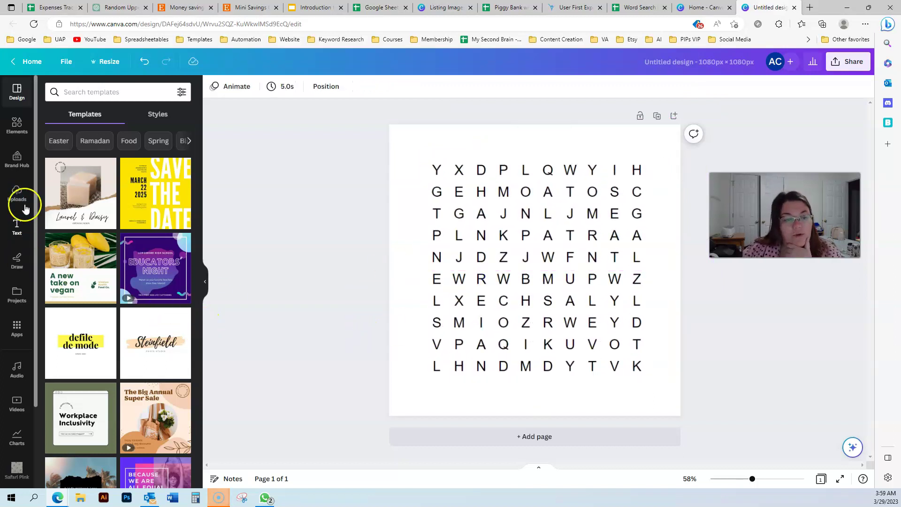
Add a rounded square shape with a solid border and no fill
left_click(17, 124)
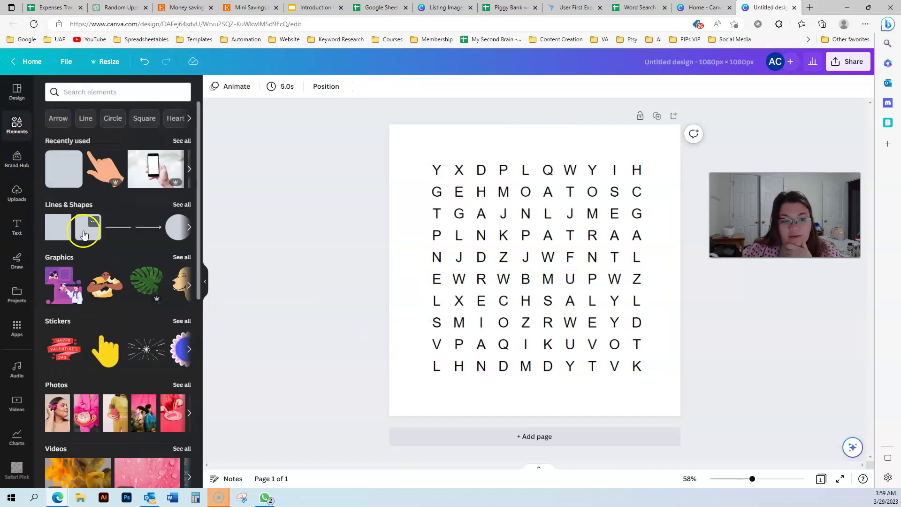
left_click(82, 237)
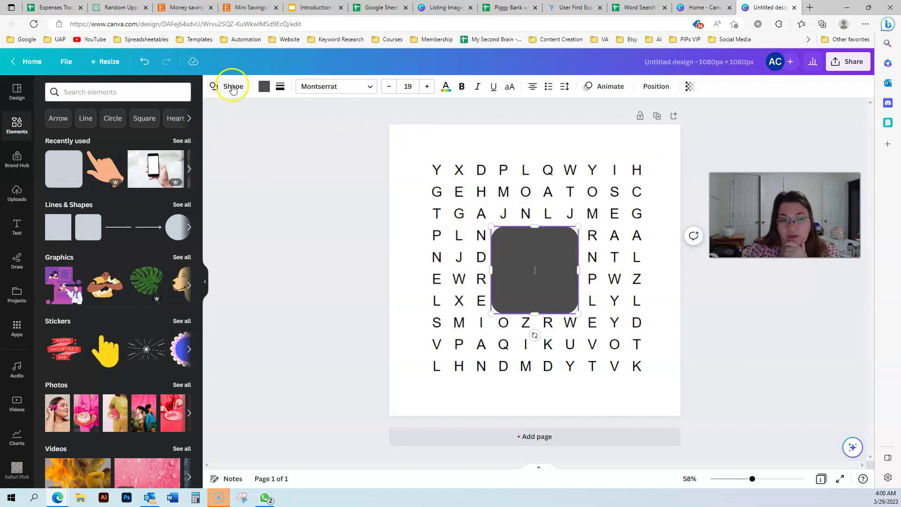
left_click(264, 86)
left_click(278, 87)
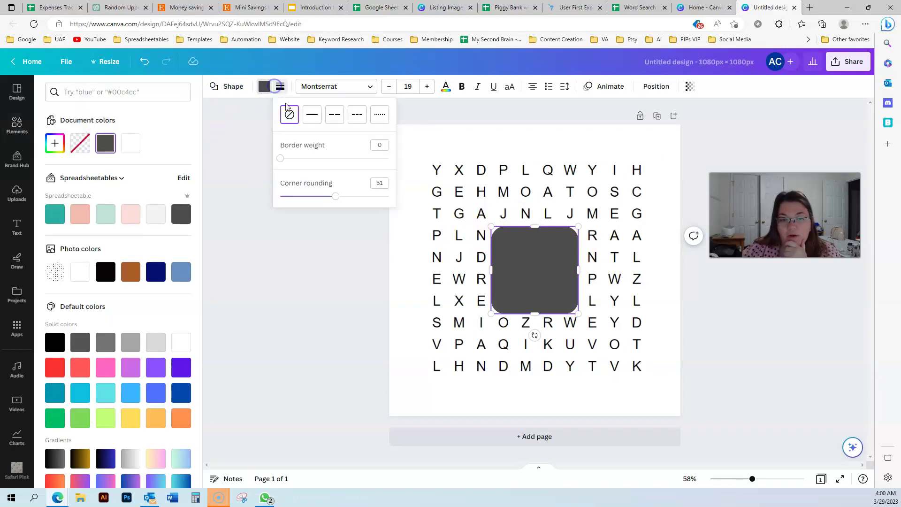
left_click(310, 116)
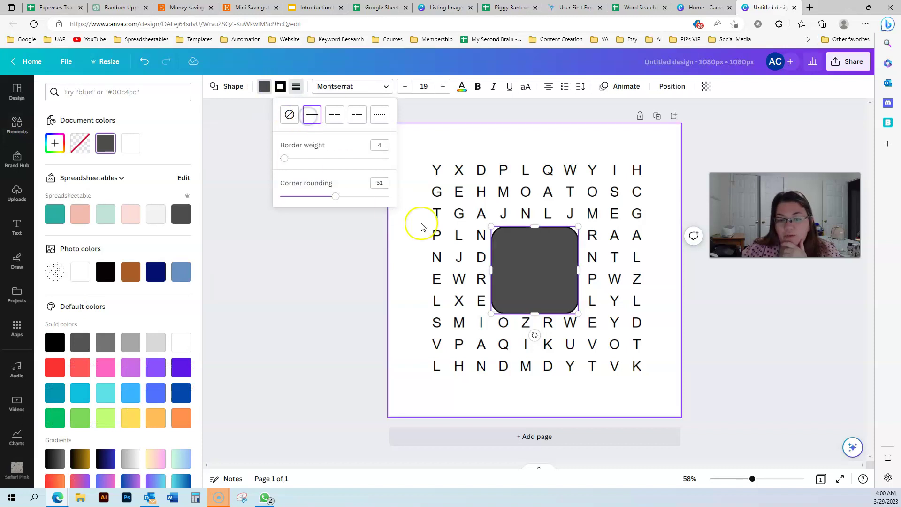
left_click(263, 87)
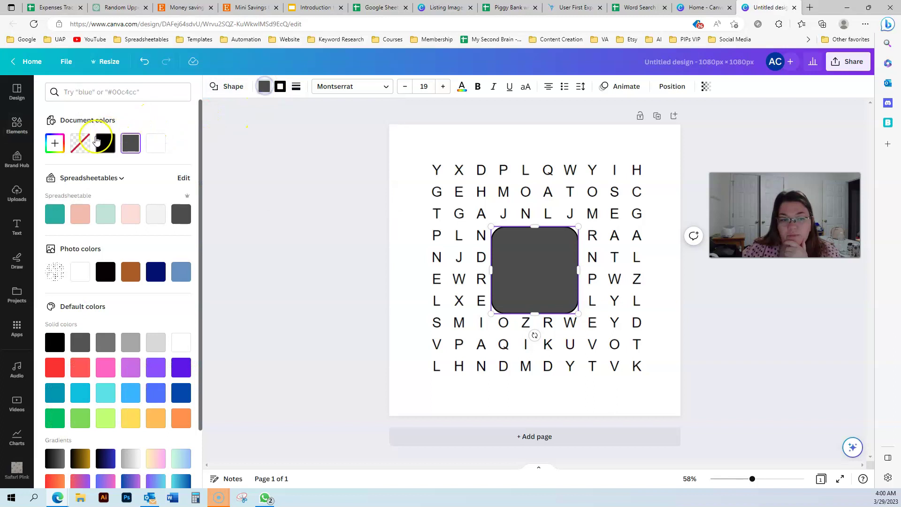
left_click(84, 146)
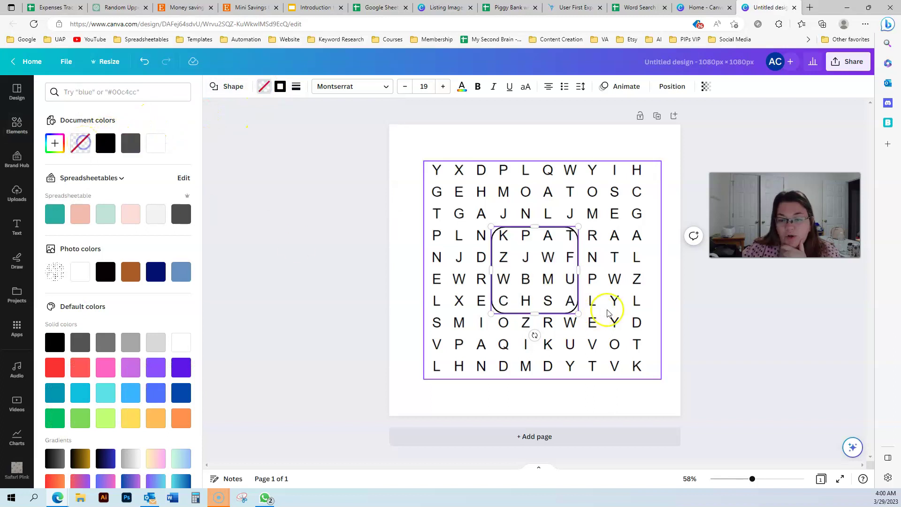
Resize the outline to circle the vertical A-N-D-R-E-I-A column, then return to the spreadsheet
left_click_drag(579, 270, 513, 266)
left_click_drag(503, 226, 502, 204)
mouse_move(489, 259)
left_mouse_down()
mouse_move(471, 259)
mouse_move(488, 256)
left_mouse_up()
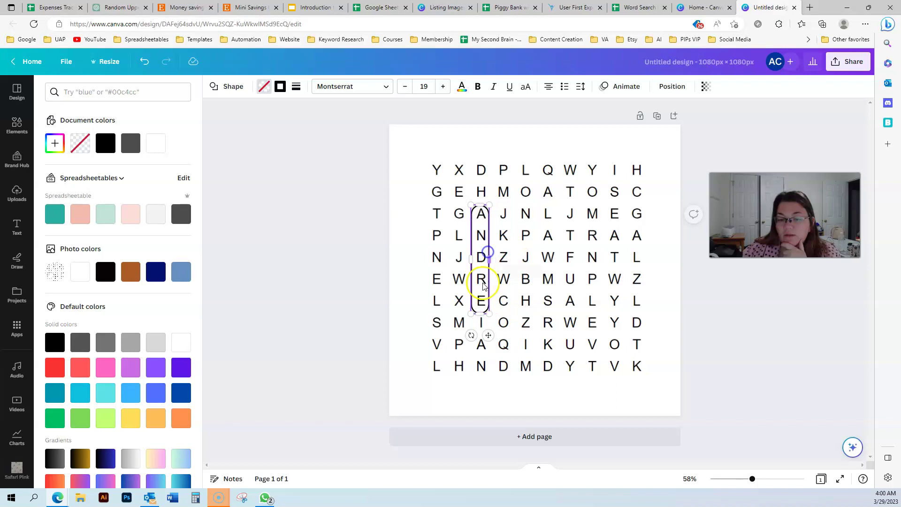
left_click_drag(484, 313, 484, 356)
left_click_drag(488, 280, 492, 281)
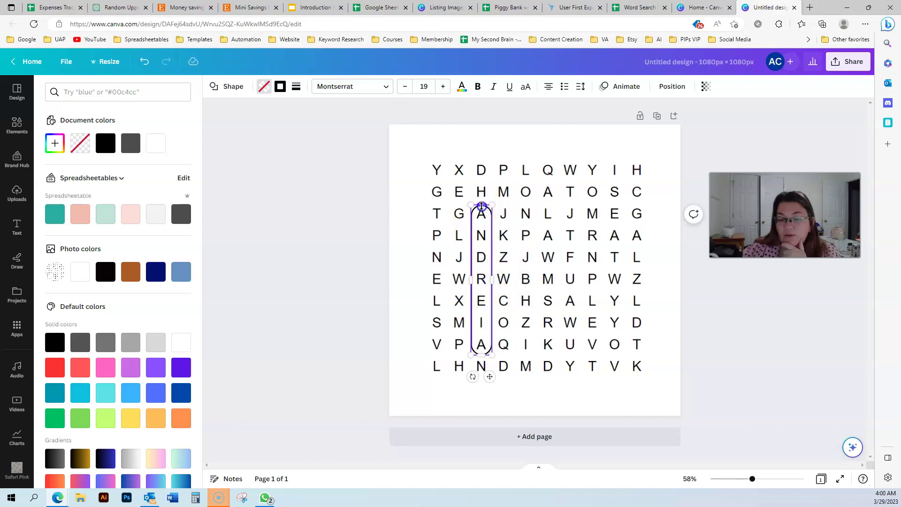
left_click_drag(481, 205, 481, 203)
left_click_drag(472, 278, 472, 273)
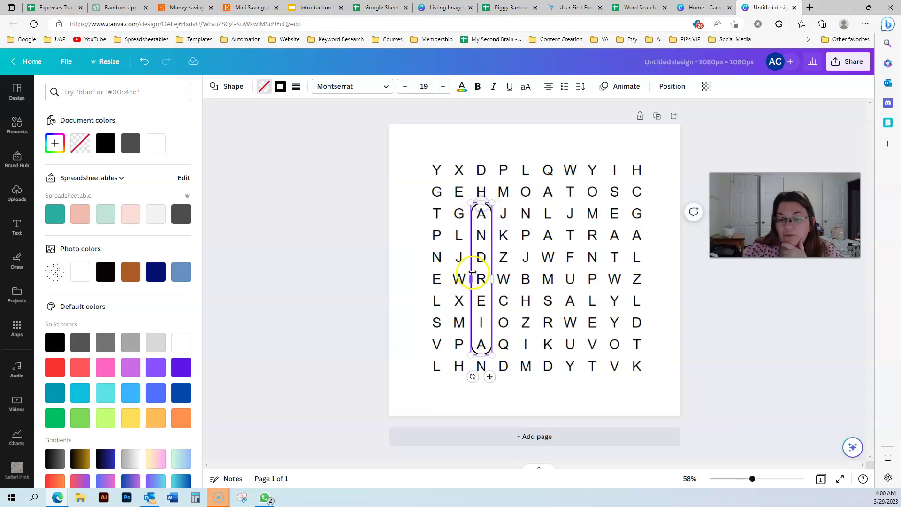
left_click(350, 266)
left_click(409, 330)
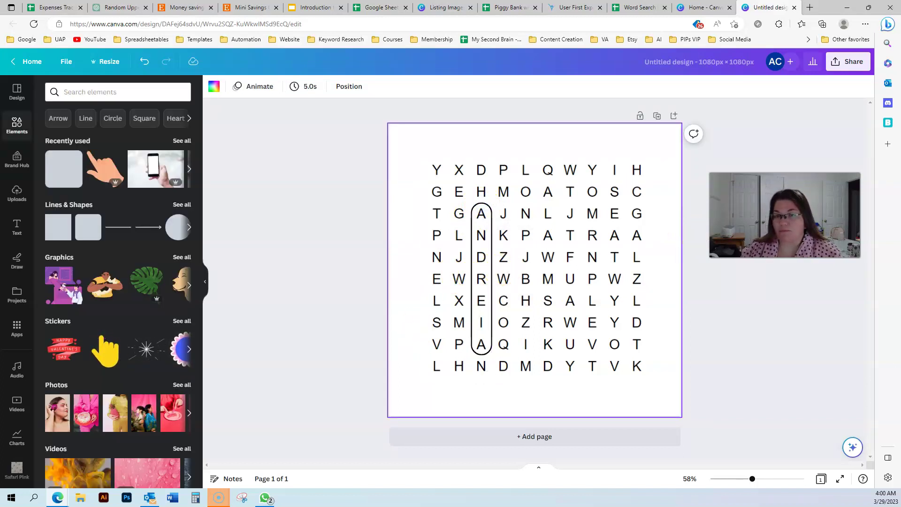
left_click(648, 6)
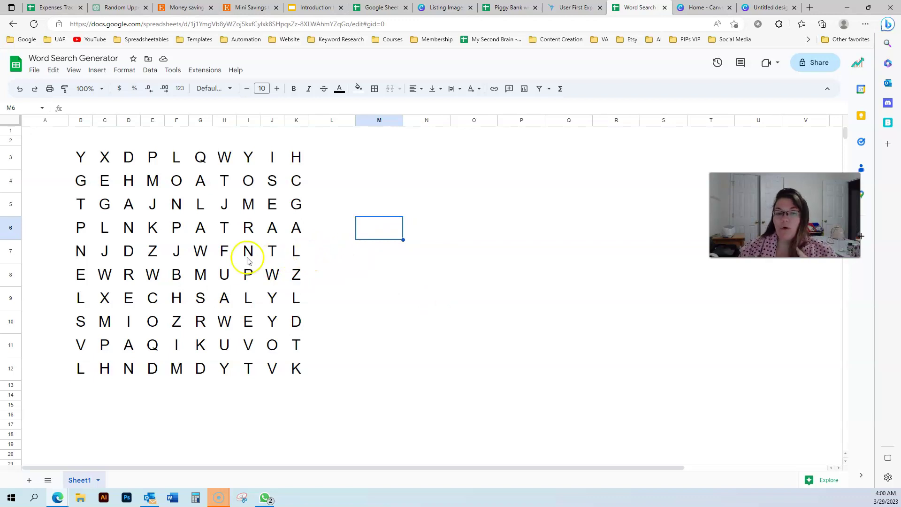
Insert a checkbox in M6, label M5 above it 'ANSWER KEY', and select D5:D11
left_click(95, 71)
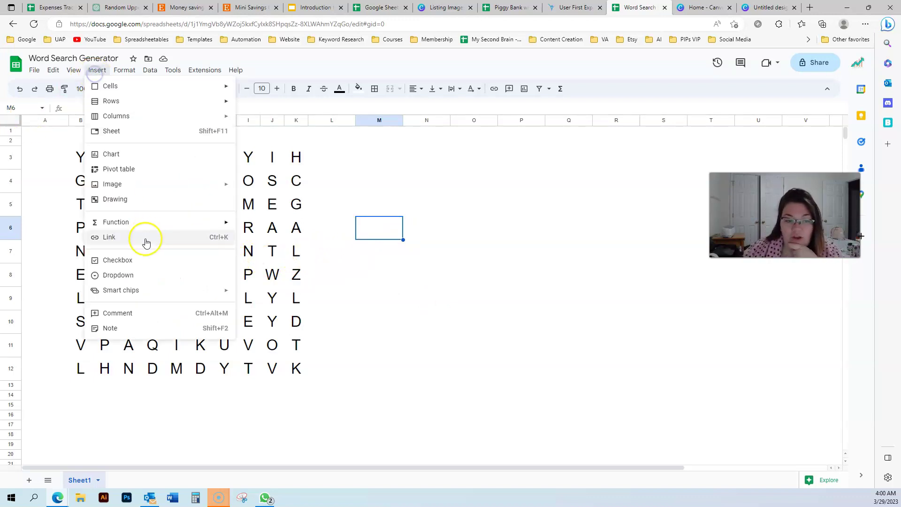
left_click(146, 259)
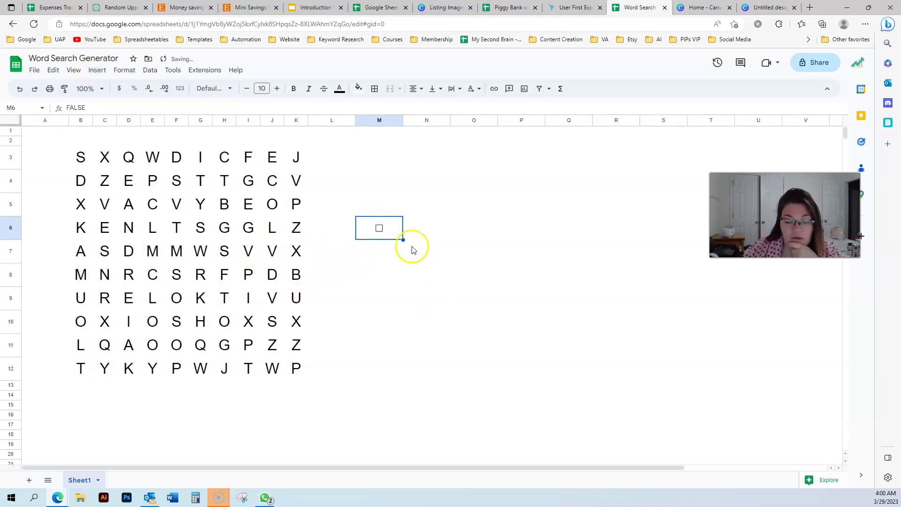
left_click(374, 208)
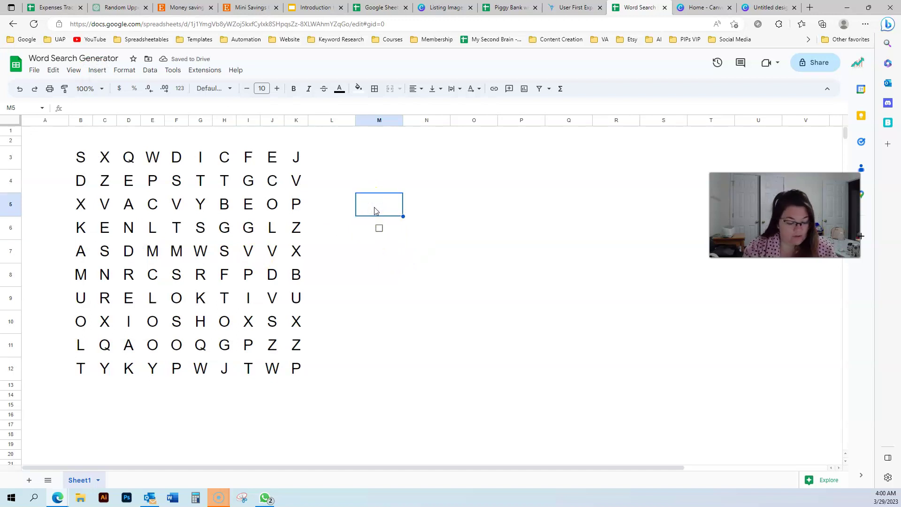
type("ANSWER KEY")
key("Return")
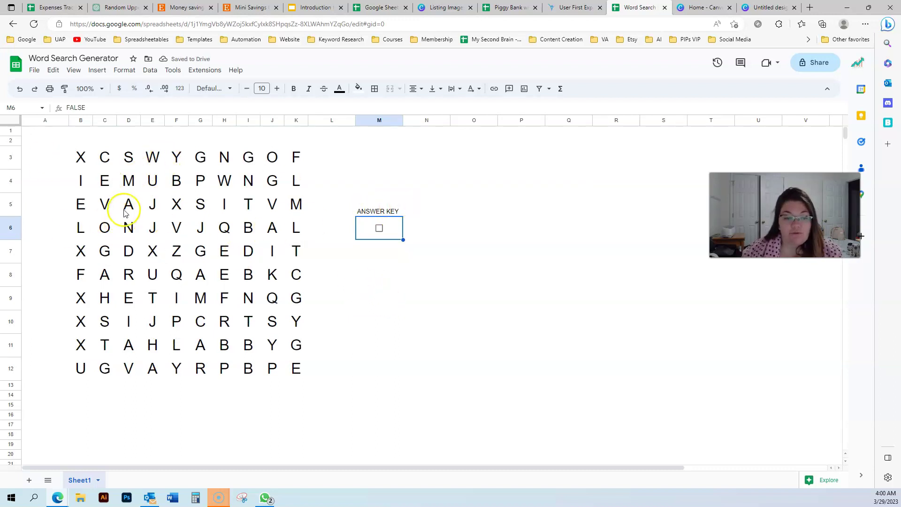
left_click_drag(126, 205, 132, 345)
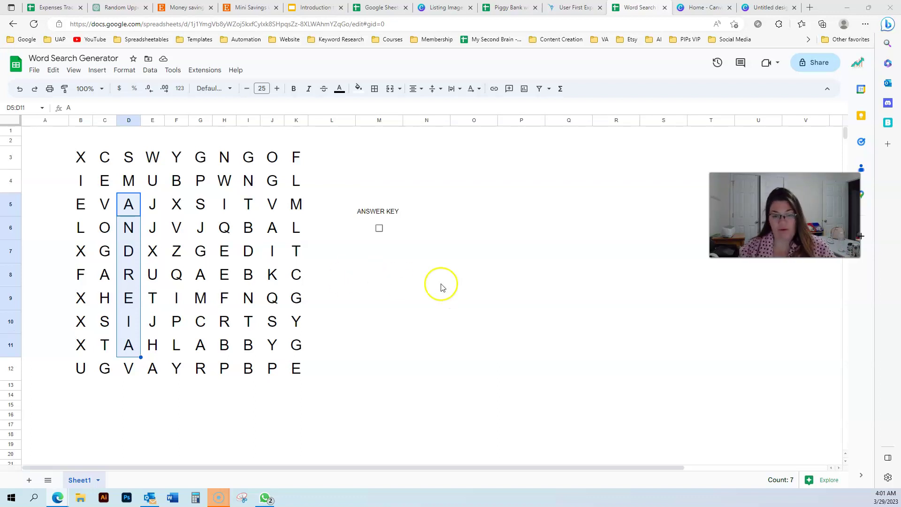
Select B3:K12 and start a conditional formatting rule using the 'Custom formula is' condition
left_click(394, 259)
left_click_drag(87, 162, 294, 369)
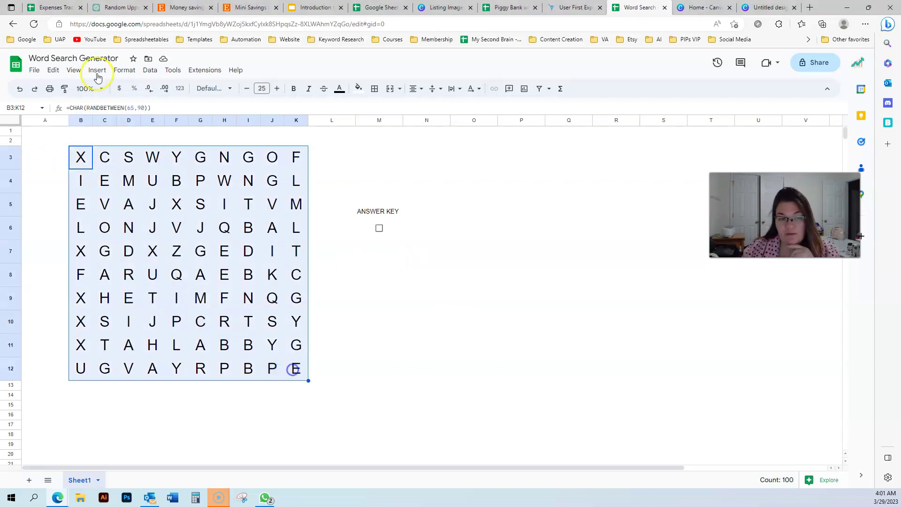
left_click(124, 70)
left_click(187, 230)
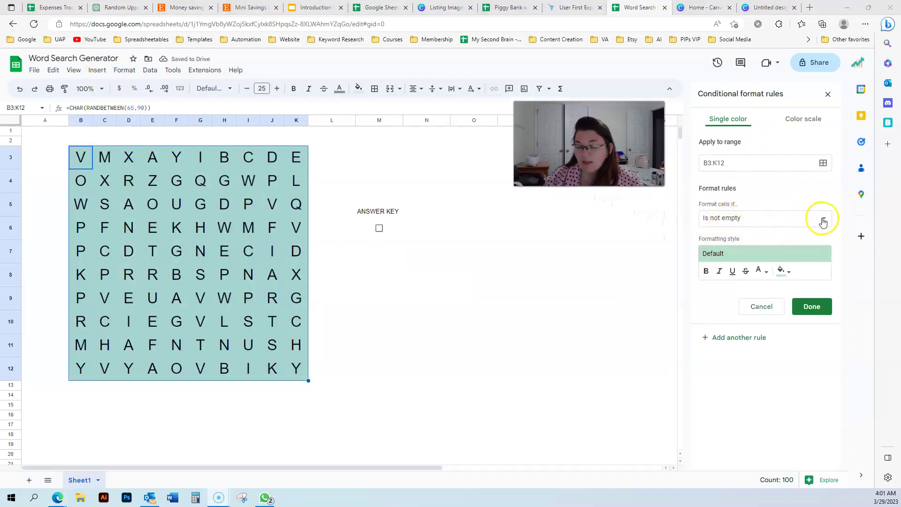
left_click(820, 222)
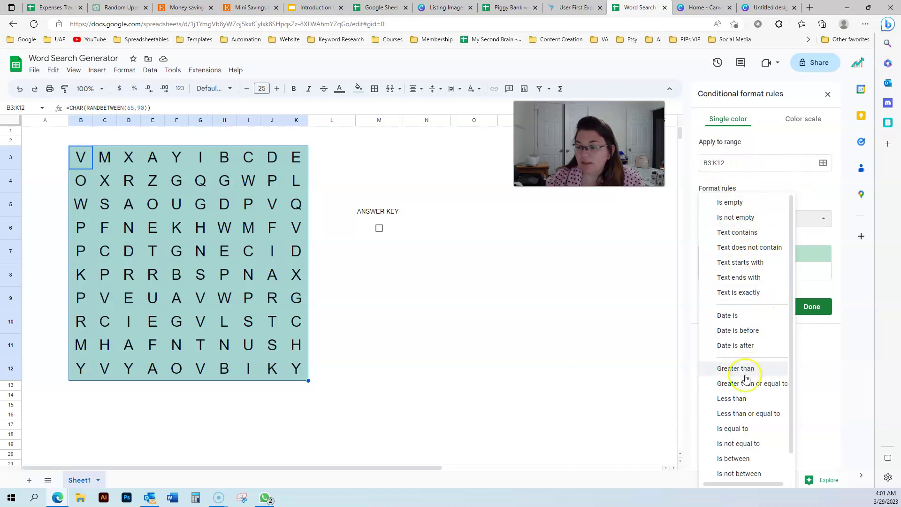
scroll(742, 390, "down", 1)
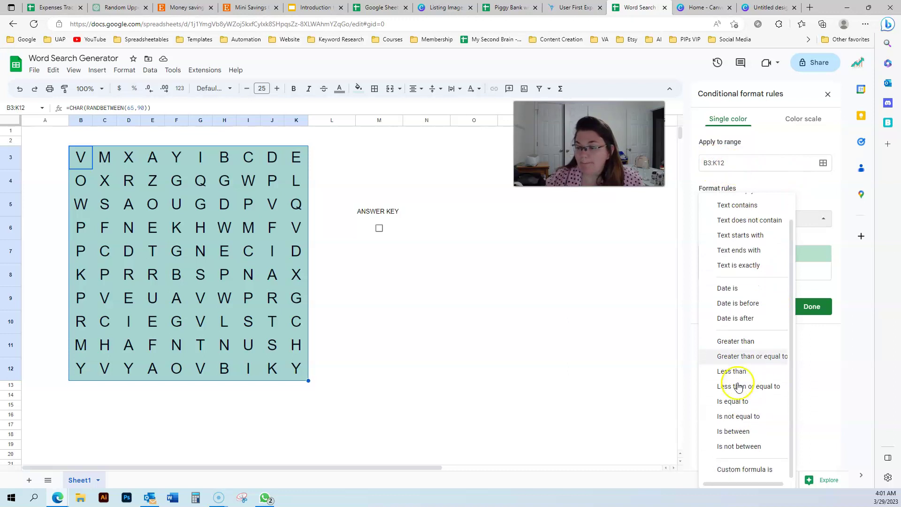
left_click(737, 471)
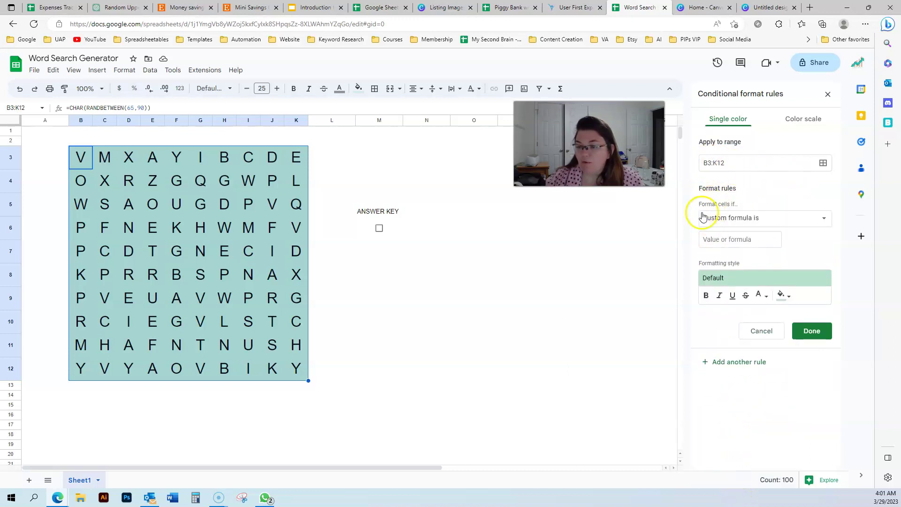
left_click(721, 240)
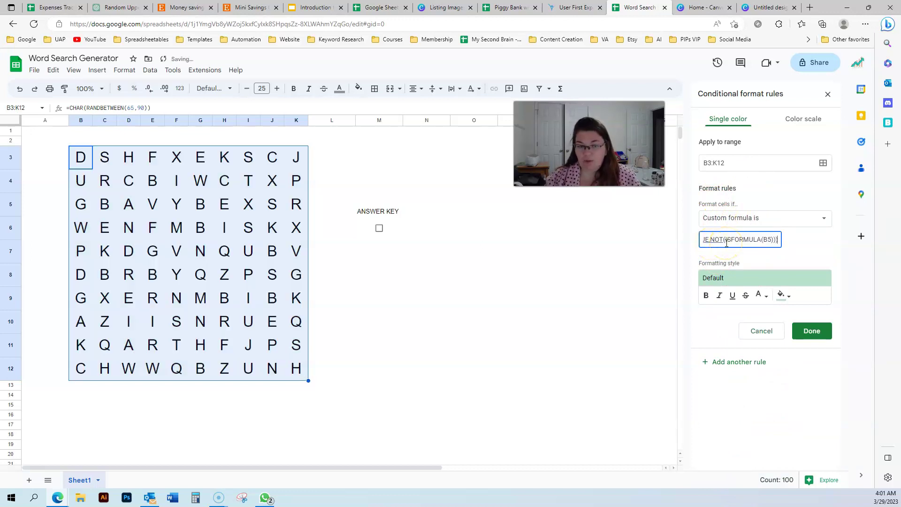
Copy the rule's formula into M9 as plain text without the leading equals sign
triple_click(727, 242)
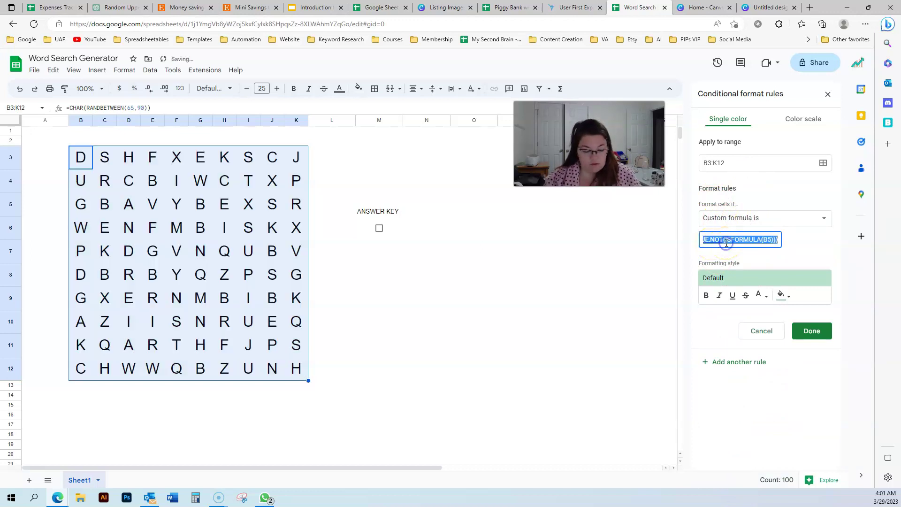
left_click(398, 289)
type("=IF($V$8=TRUE,NOT(ISFORMULA(B5)))")
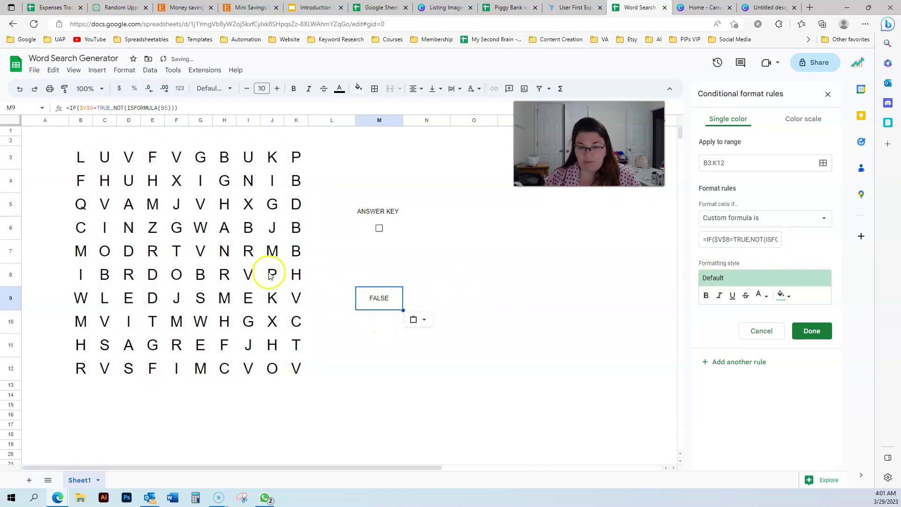
left_click(69, 108)
key("BackSpace")
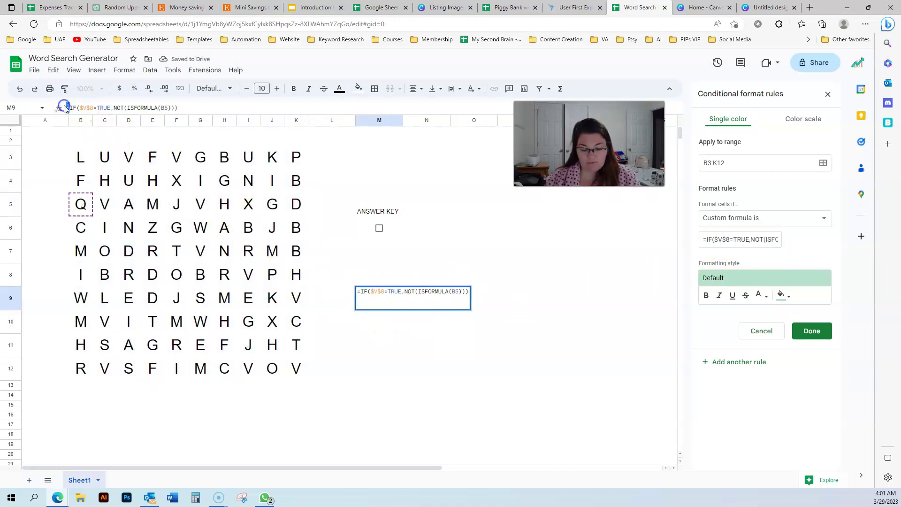
key("Return")
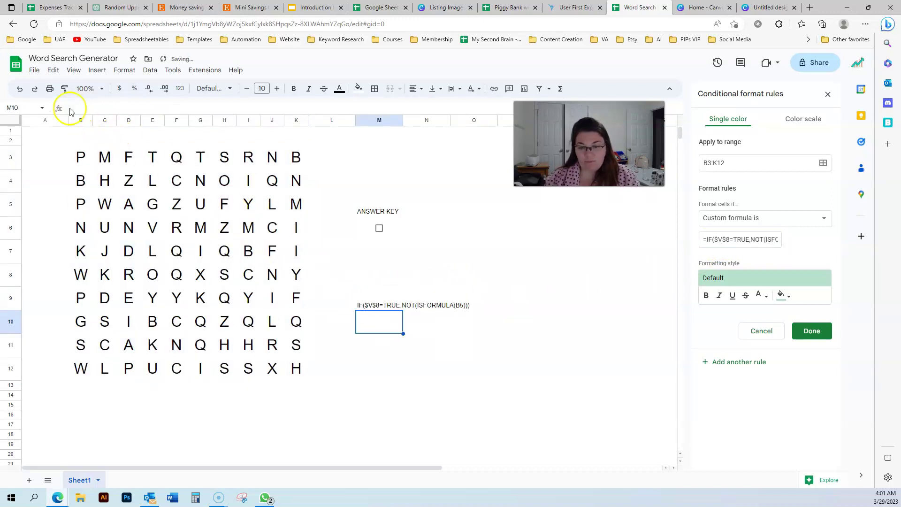
left_click(369, 307)
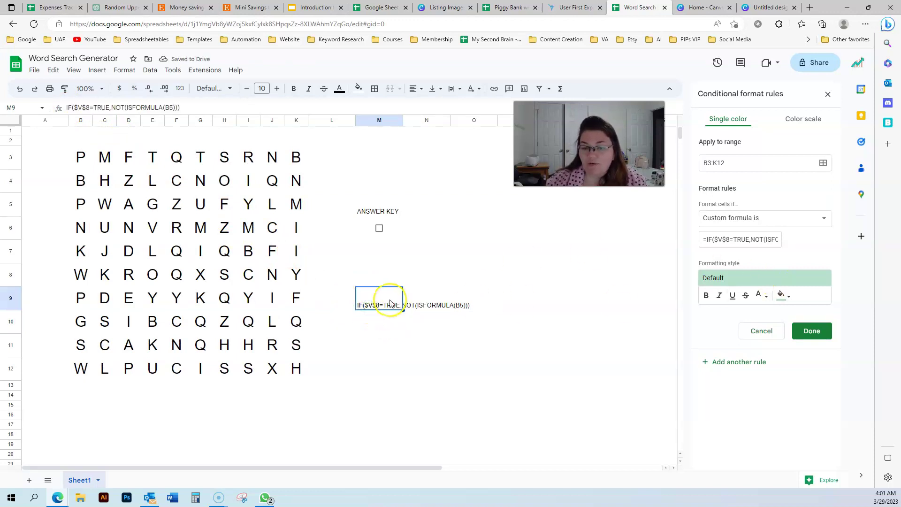
Edit the rule to =IF($M$6=TRUE,NOT(ISFORMULA(B3))), test it with the M6 checkbox, and save
left_click(392, 231)
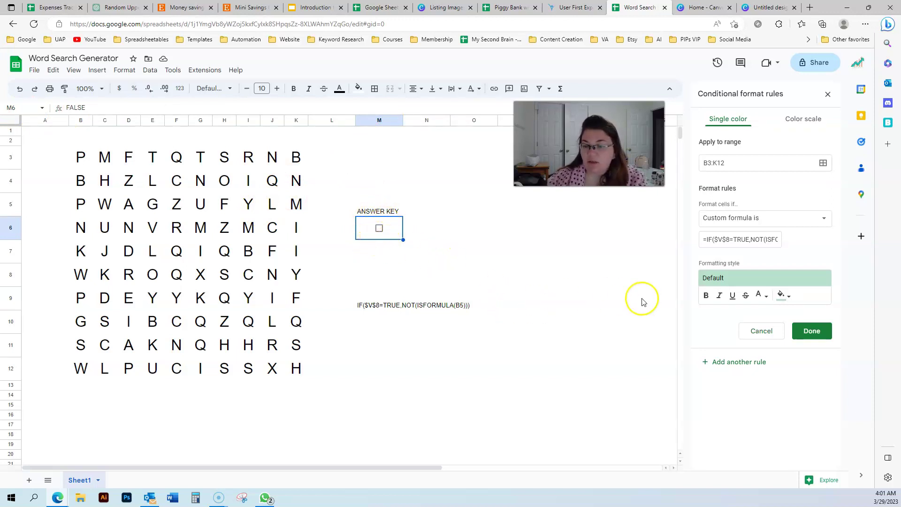
left_click(723, 239)
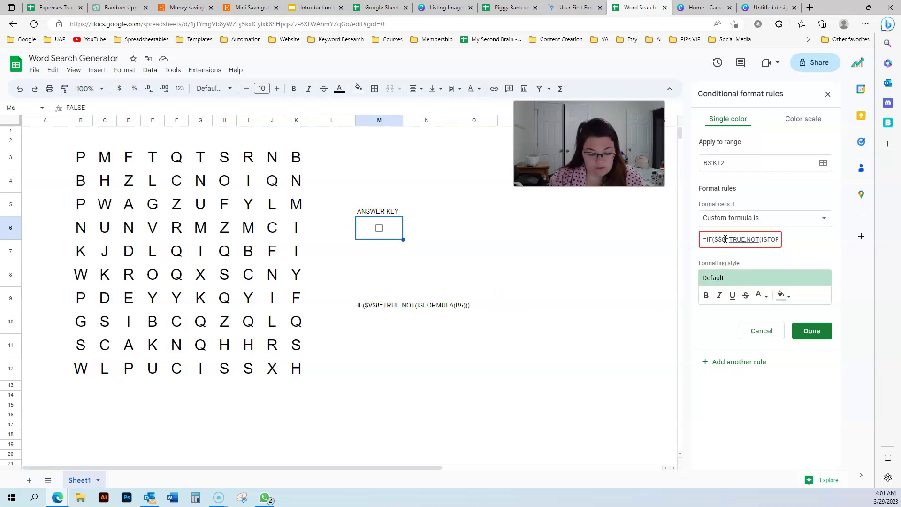
left_click(726, 240)
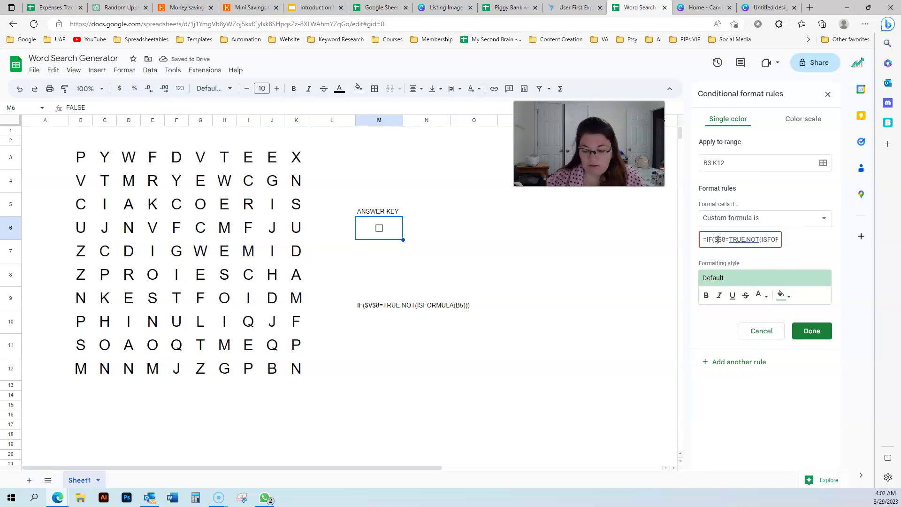
left_click(722, 241)
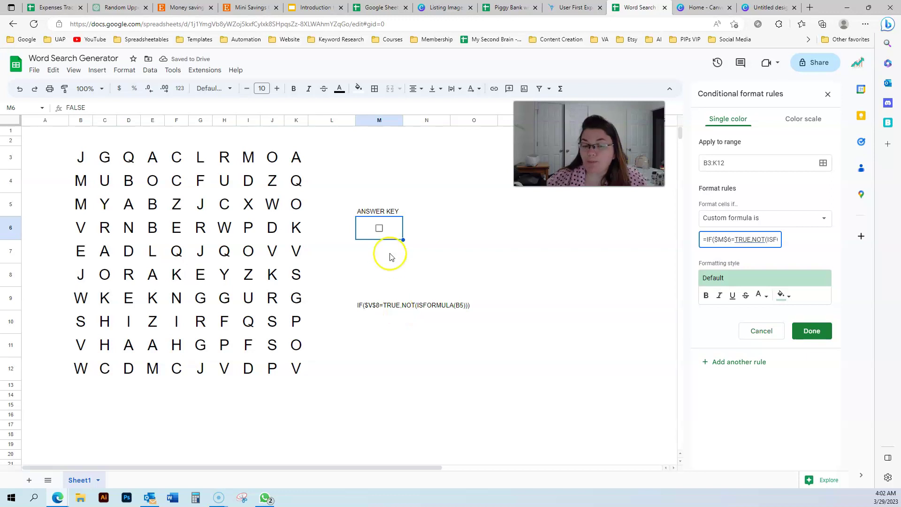
left_click(379, 228)
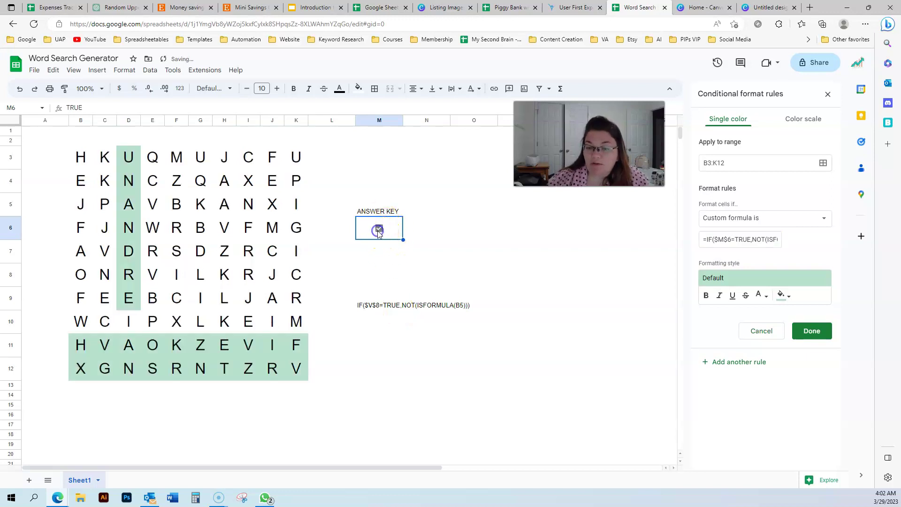
left_click_drag(747, 240, 770, 240)
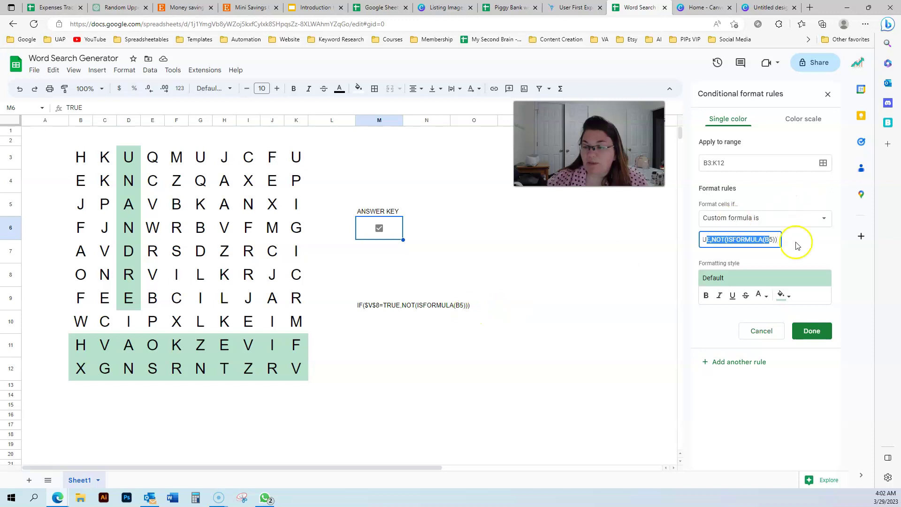
left_click(769, 240)
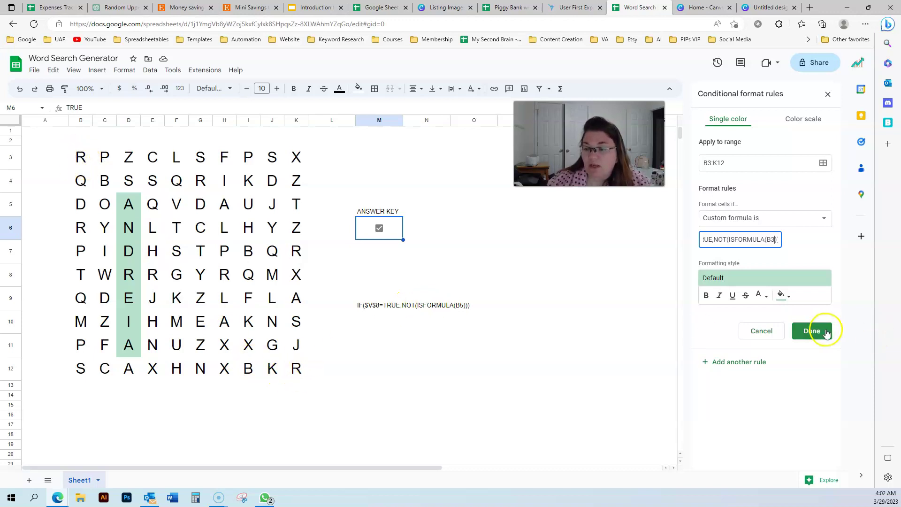
left_click(812, 331)
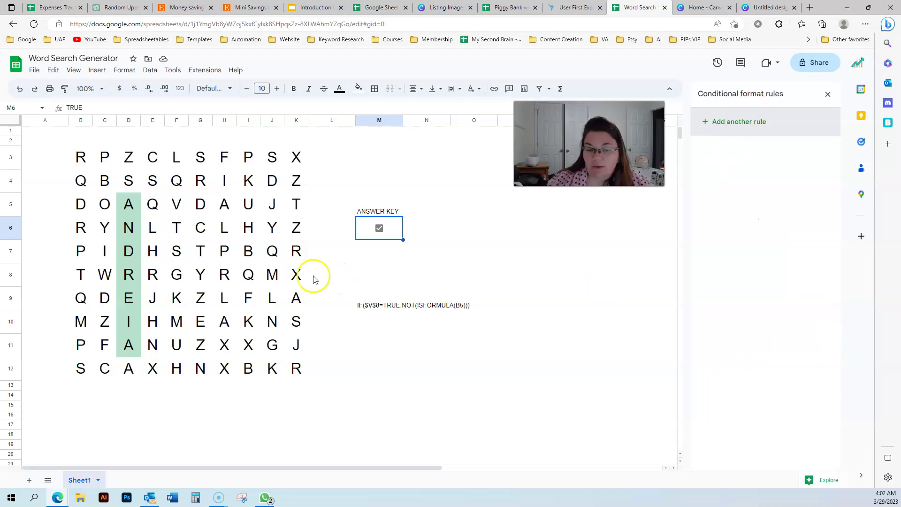
Reopen the hidden-word highlight rule and copy its custom formula
left_click(268, 268)
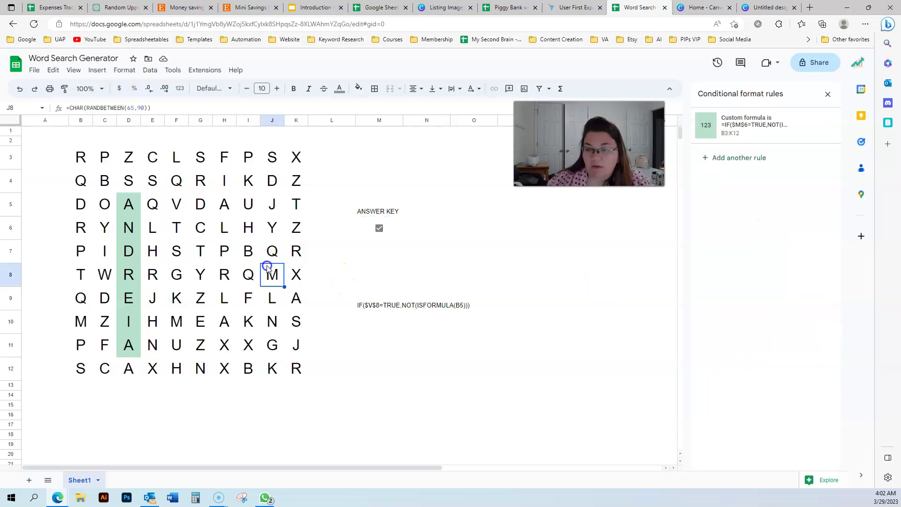
double_click(378, 305)
key("Escape")
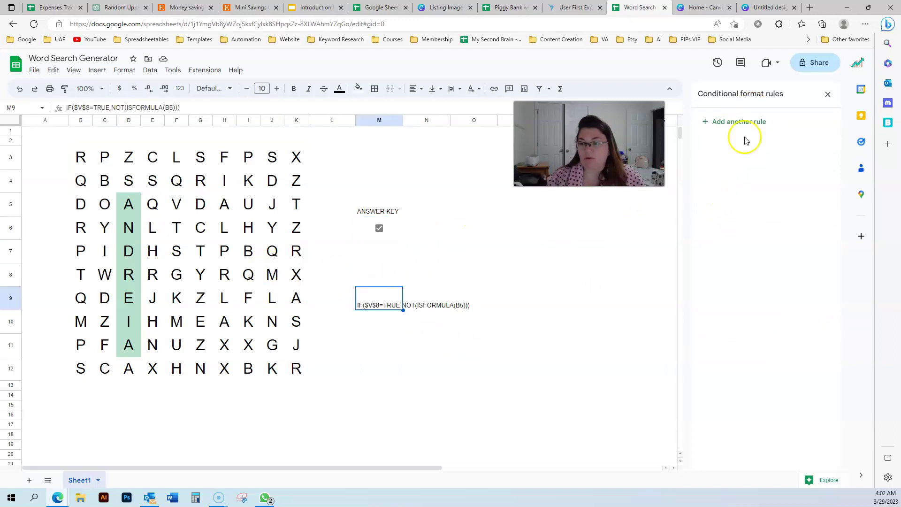
left_click(232, 278)
left_click(737, 120)
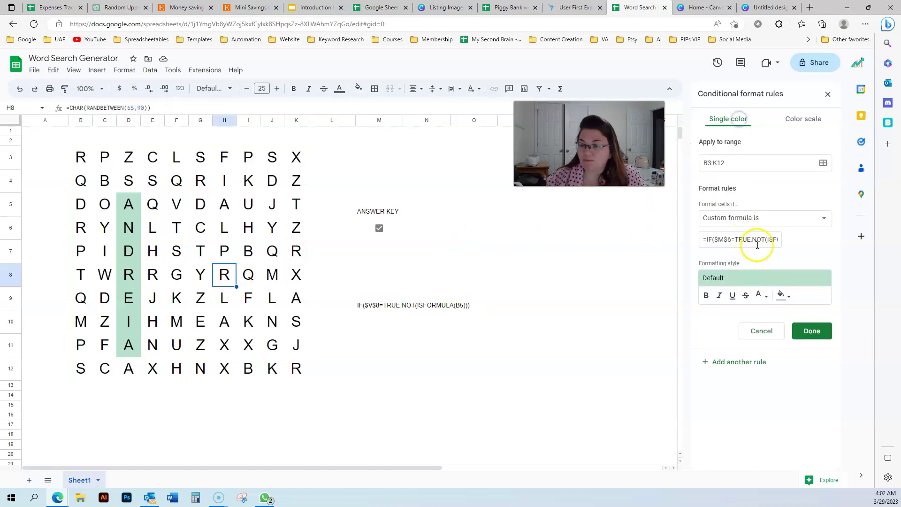
left_click(754, 240)
key("ctrl+a")
Paste the formula into M10 as plain text and delete the outdated note in M9
left_click(442, 328)
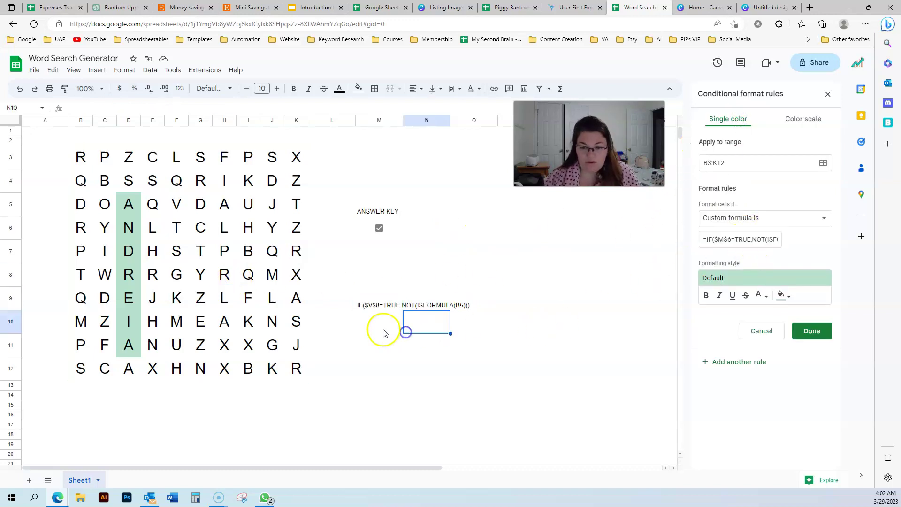
left_click(366, 322)
type("=IF($M$6=TRUE,NOT(ISFORMULA(B3)))")
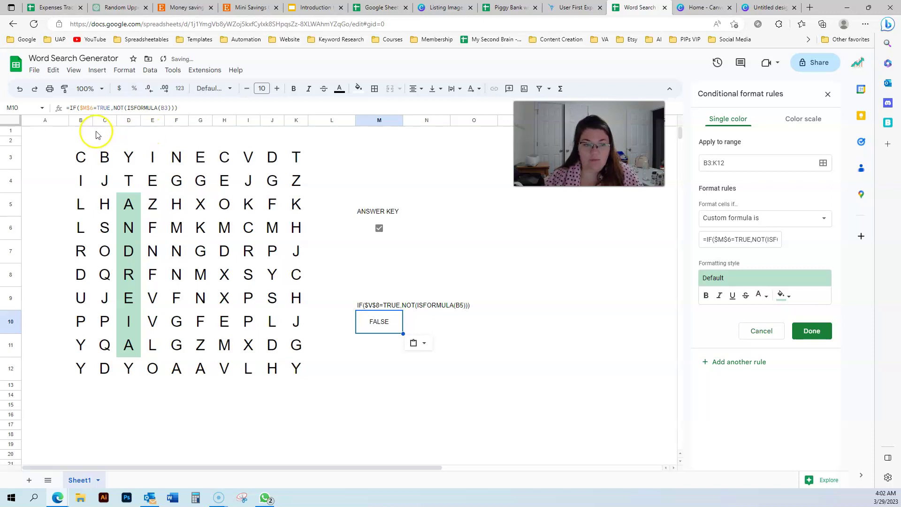
left_click(67, 109)
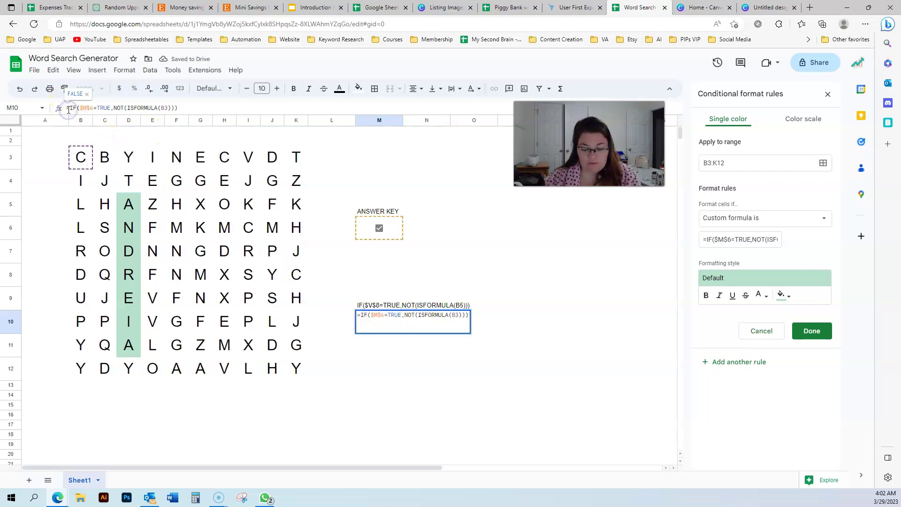
key("BackSpace")
key("Return")
left_click(383, 302)
key("Delete")
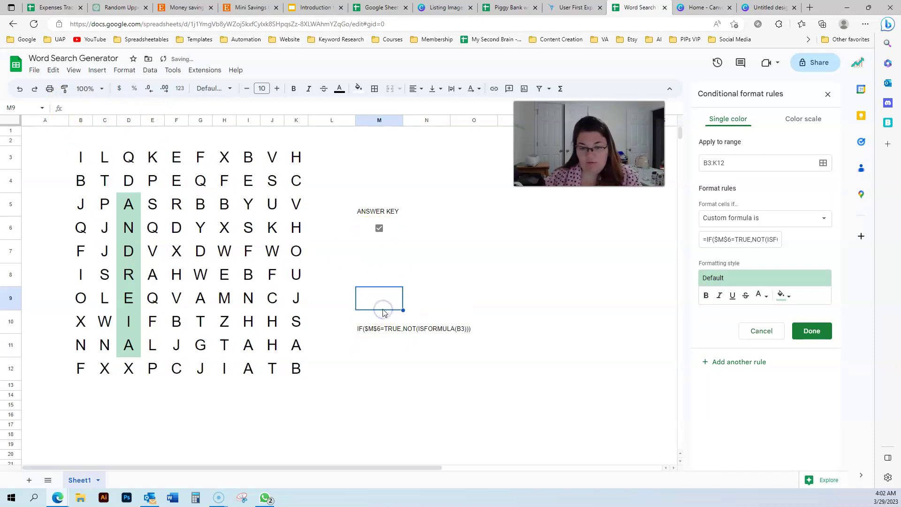
left_click(396, 252)
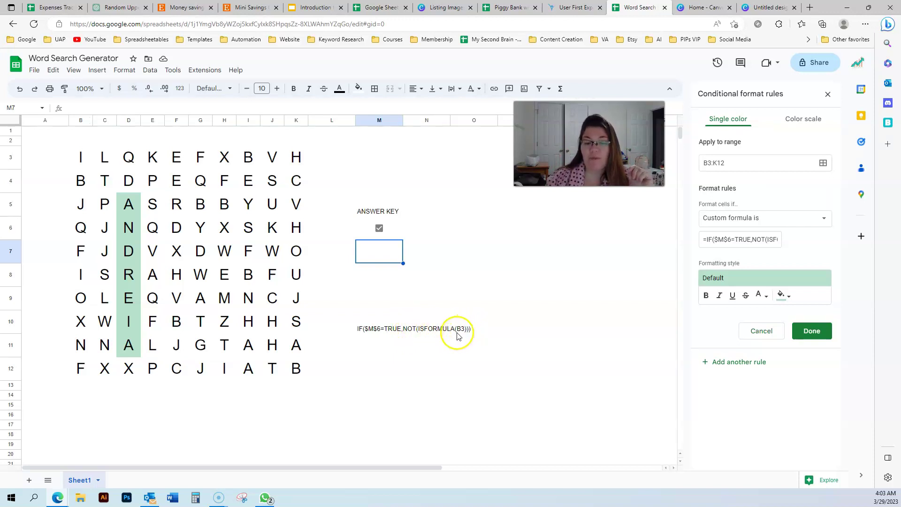
Change the highlight fill to yellow, after briefly trying magenta, and save the rule
left_click(782, 304)
left_click(720, 339)
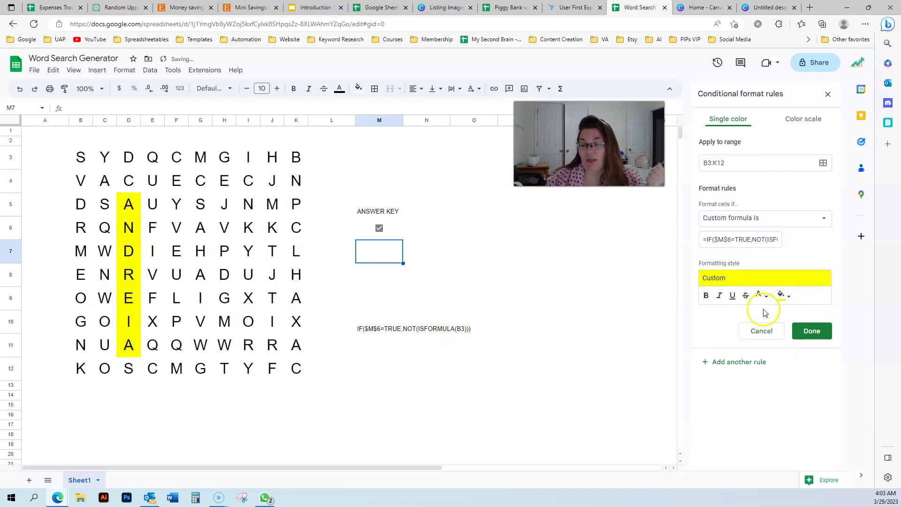
left_click(783, 301)
left_click(782, 338)
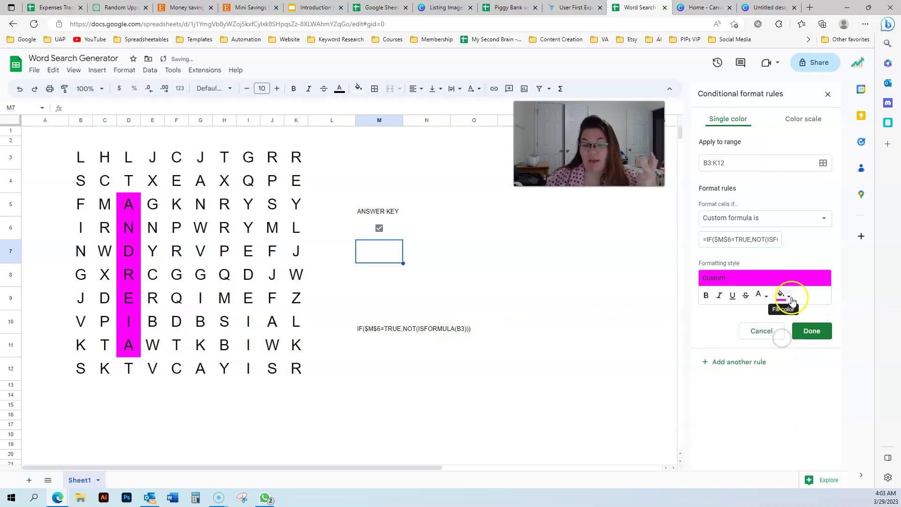
left_click(783, 296)
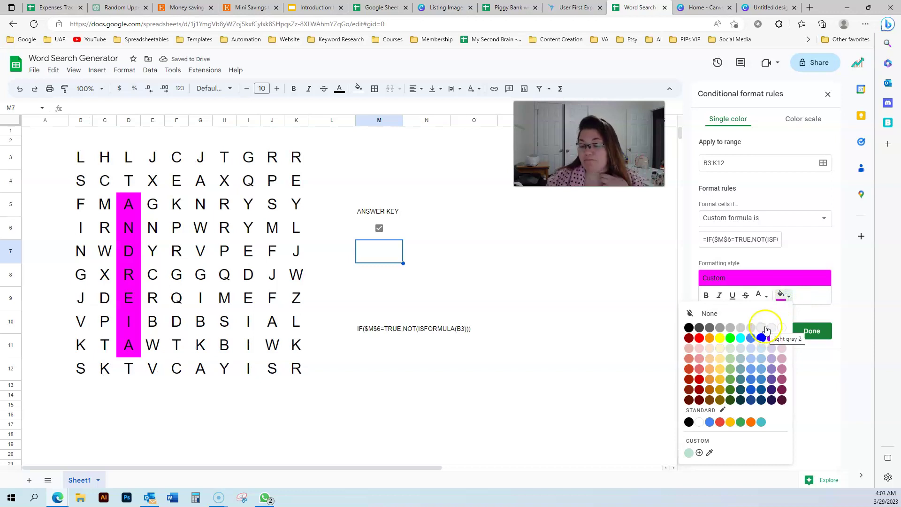
left_click(720, 338)
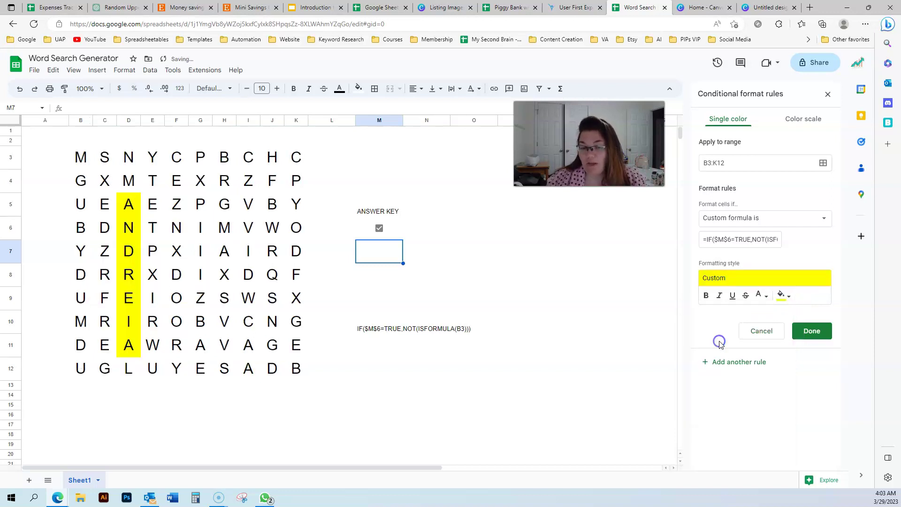
left_click(813, 337)
Check the M10 note and checkbox cell, then reselect the letter grid B3:K12
left_click(366, 332)
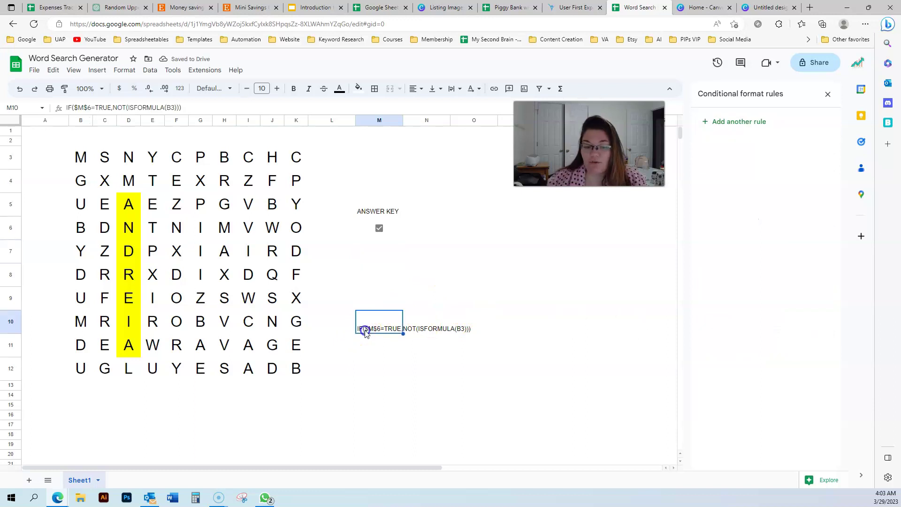
left_click(386, 228)
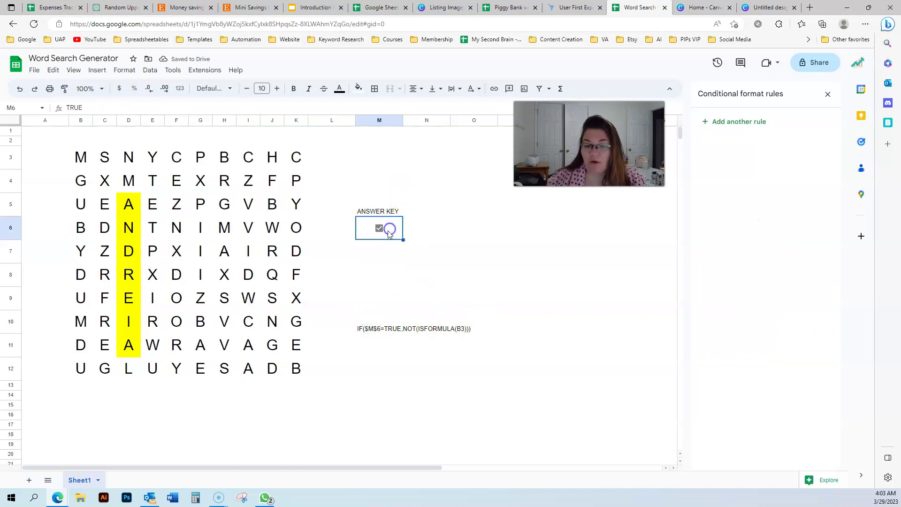
left_click(79, 158)
left_click_drag(234, 278, 296, 368)
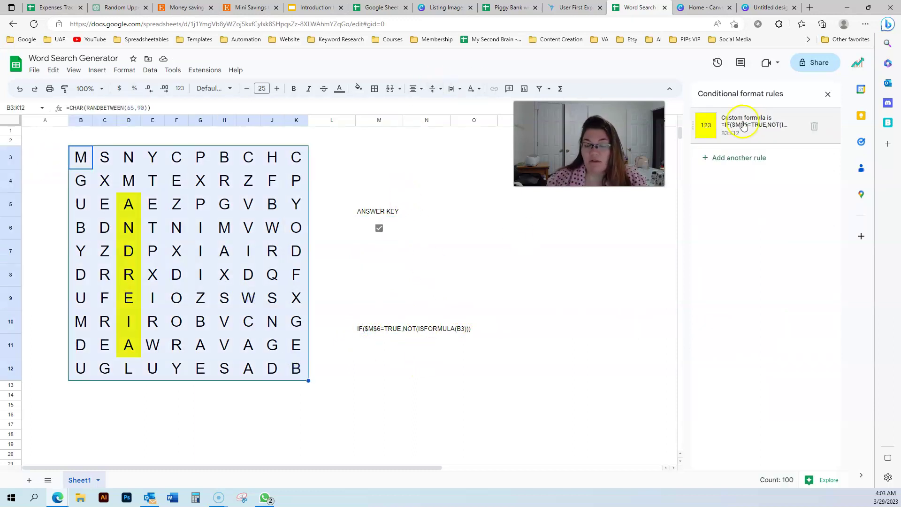
left_click(124, 69)
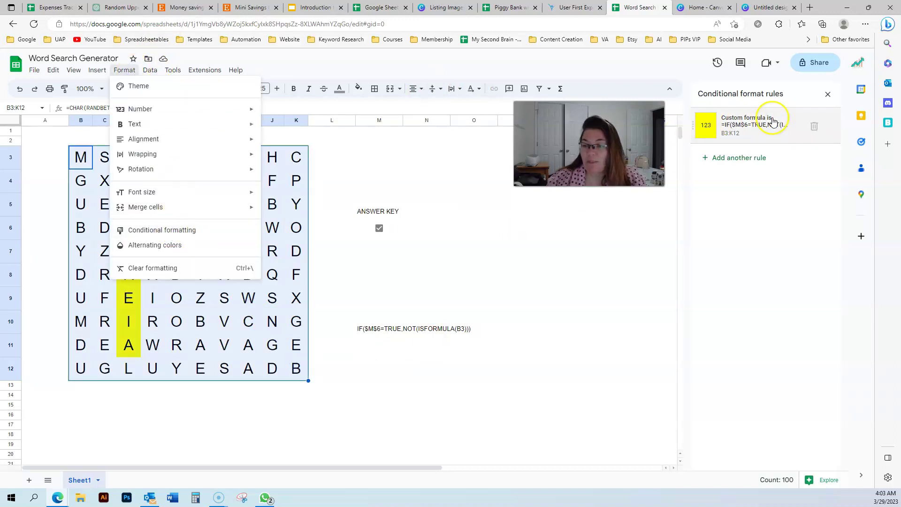
Review the highlight rule's custom formula, then inspect the random-letter formula in G5
left_click(747, 125)
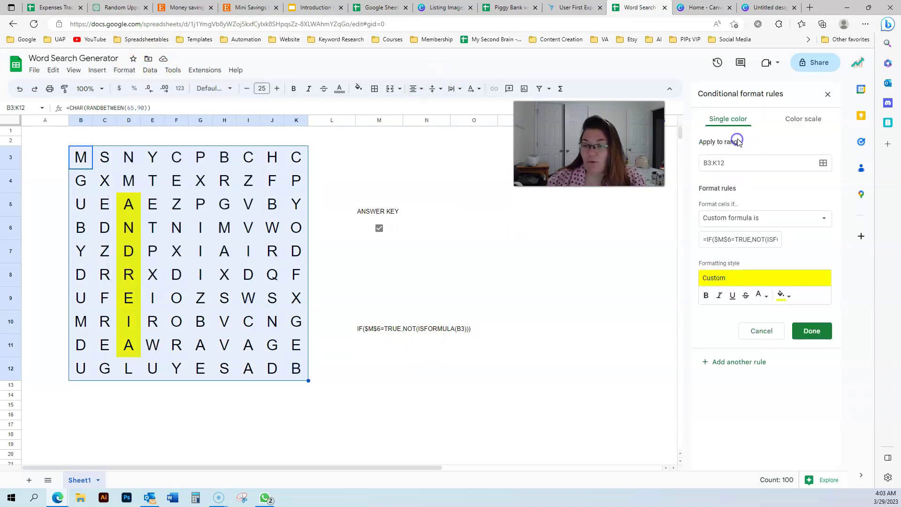
left_click(717, 244)
left_click_drag(703, 241, 817, 238)
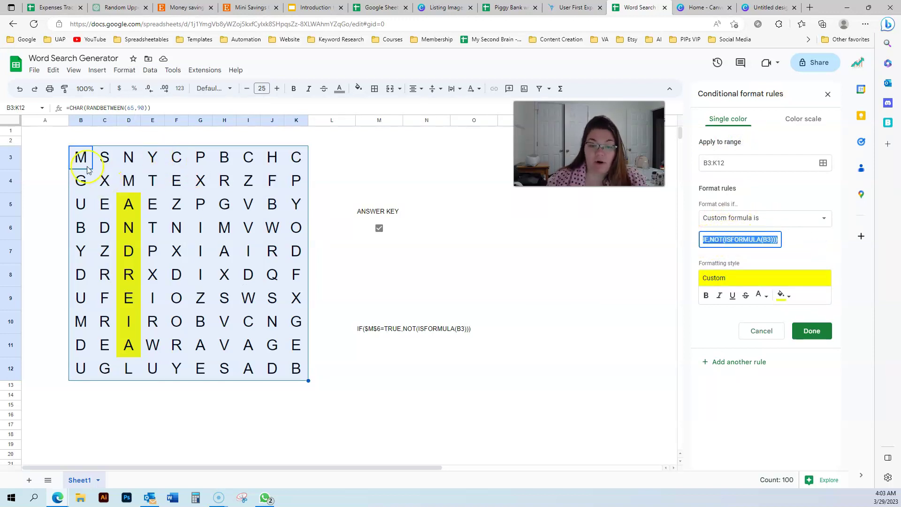
left_click(106, 181)
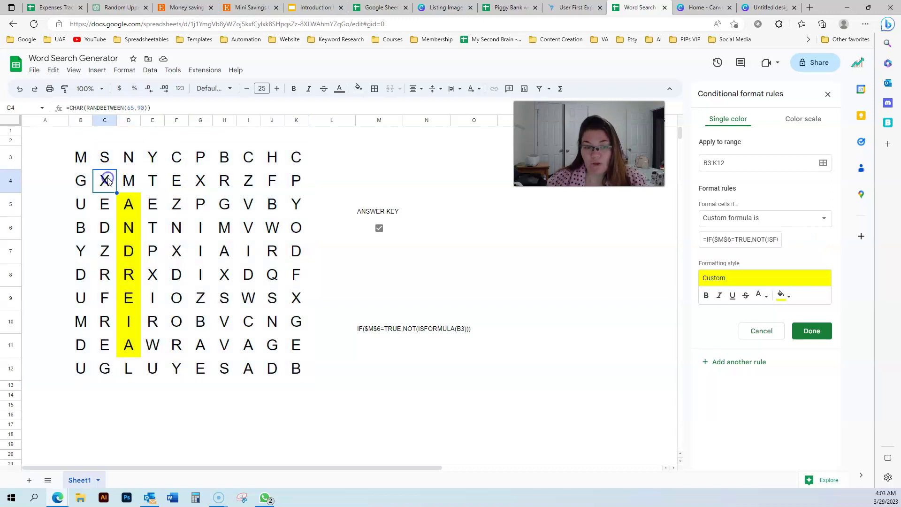
left_click(36, 132)
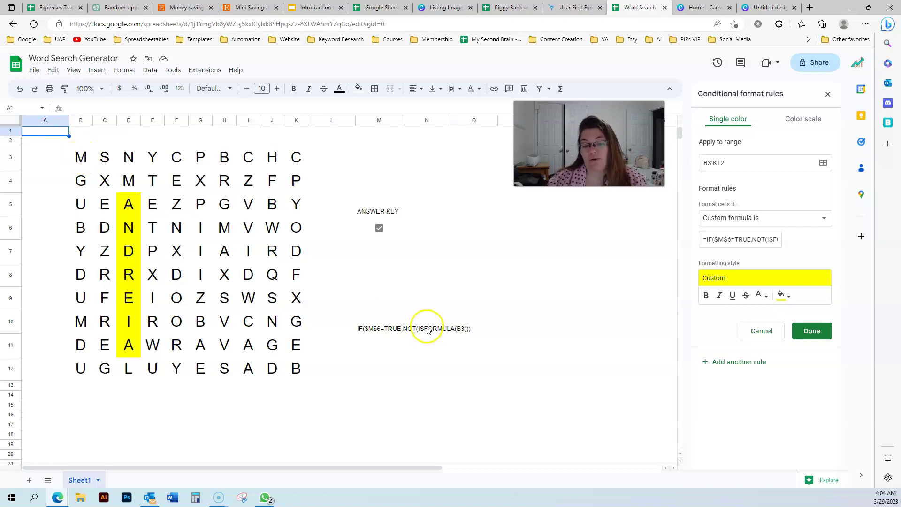
left_click(201, 203)
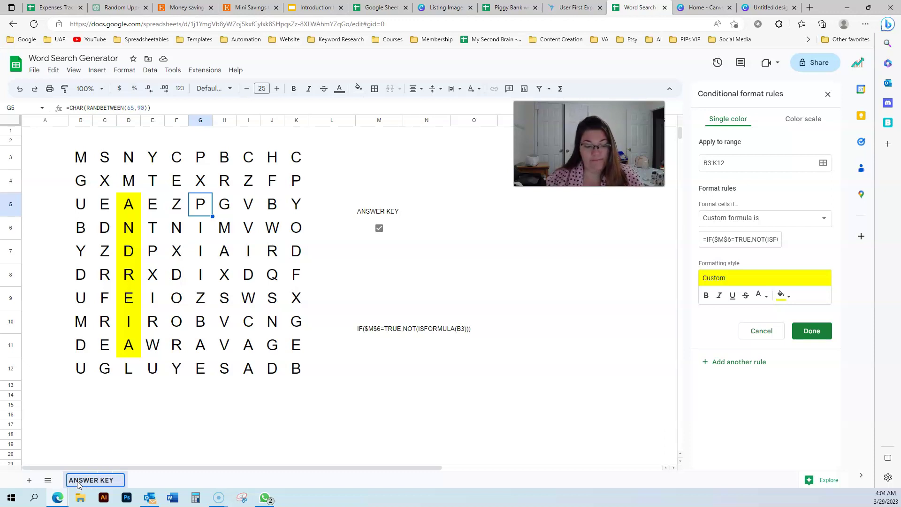
Name the sheet ANSWER KEY, duplicate it, and delete column M from the copy
left_click(77, 483)
type("ANSWER KEY")
left_click(150, 415)
left_click(120, 481)
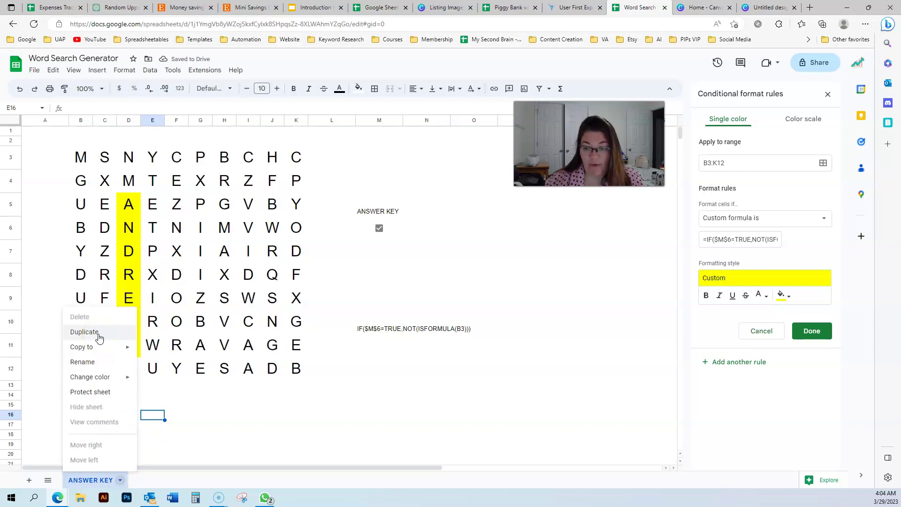
left_click(98, 336)
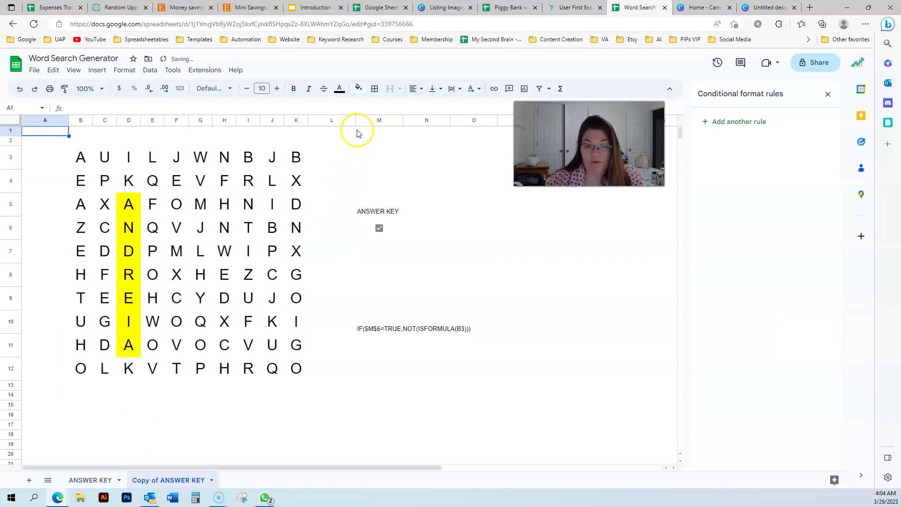
left_click(368, 121)
right_click(368, 121)
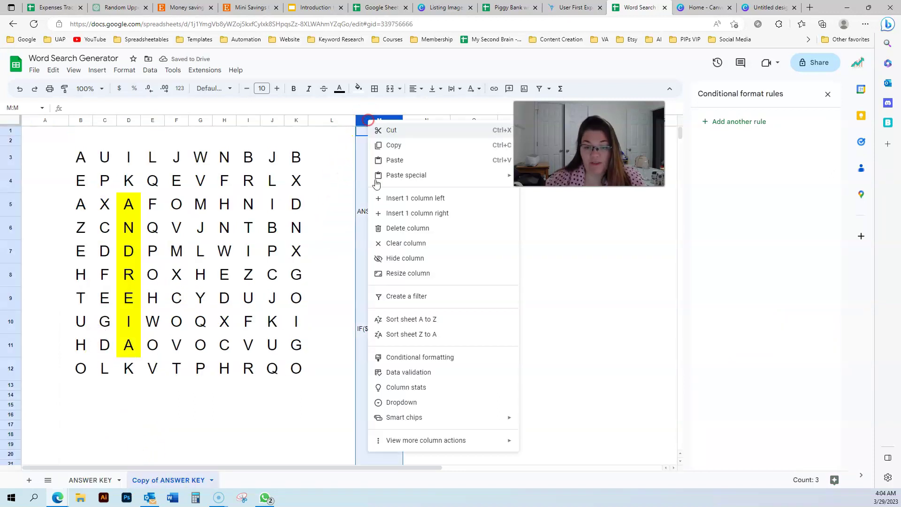
left_click(388, 229)
Rename the copy WORD SEARCH and the original WITH ANSWER KEY
left_click(827, 97)
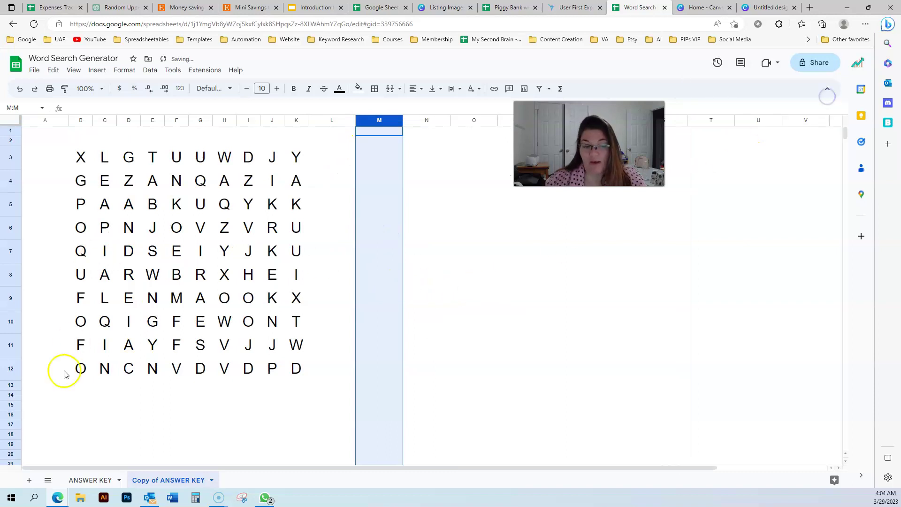
double_click(175, 480)
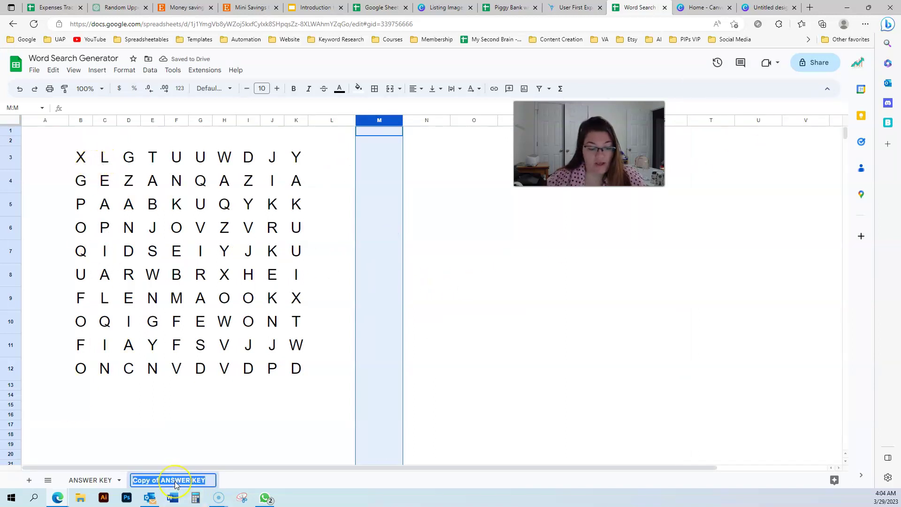
type("WORD SEARCH")
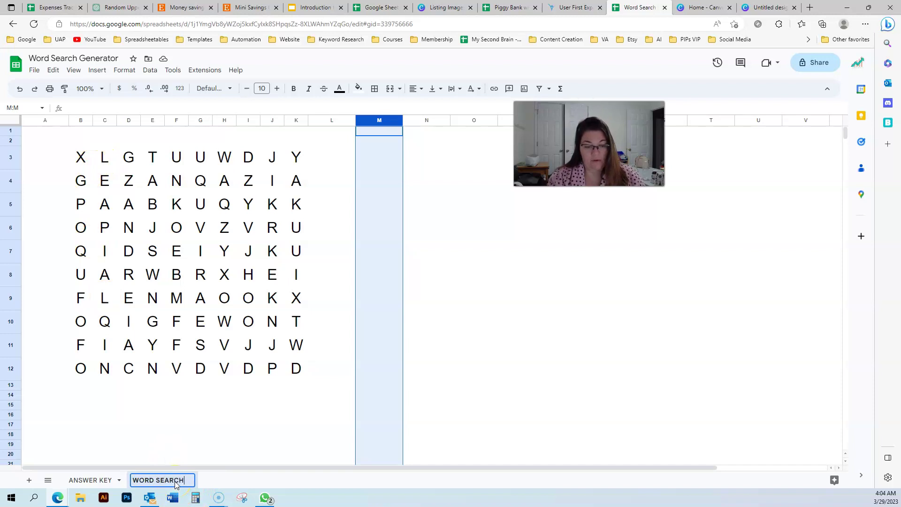
key("Return")
double_click(91, 480)
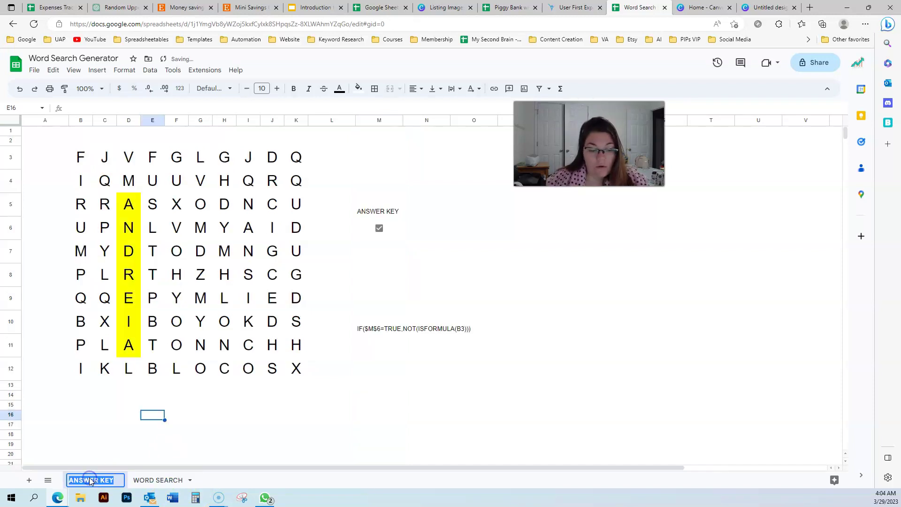
key("Home")
type("w/")
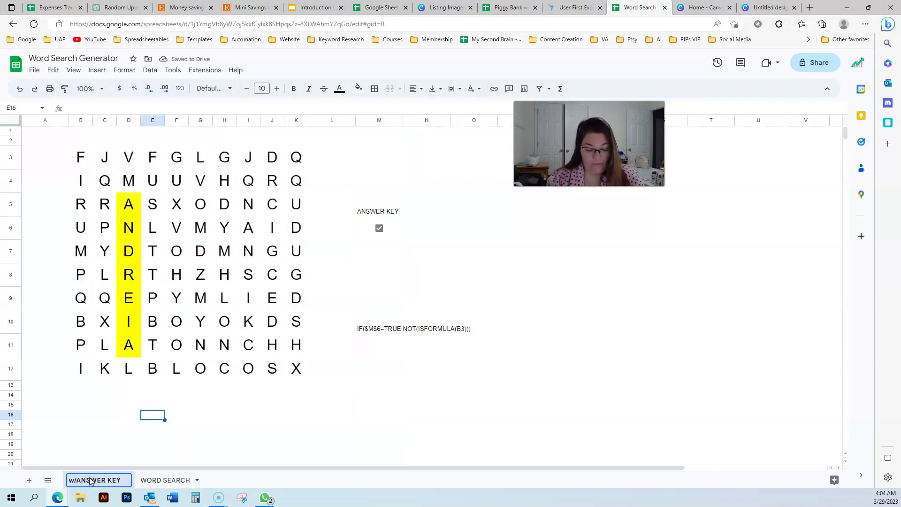
key("BackSpace")
key("BackSpace")
type("WITH")
left_click(120, 424)
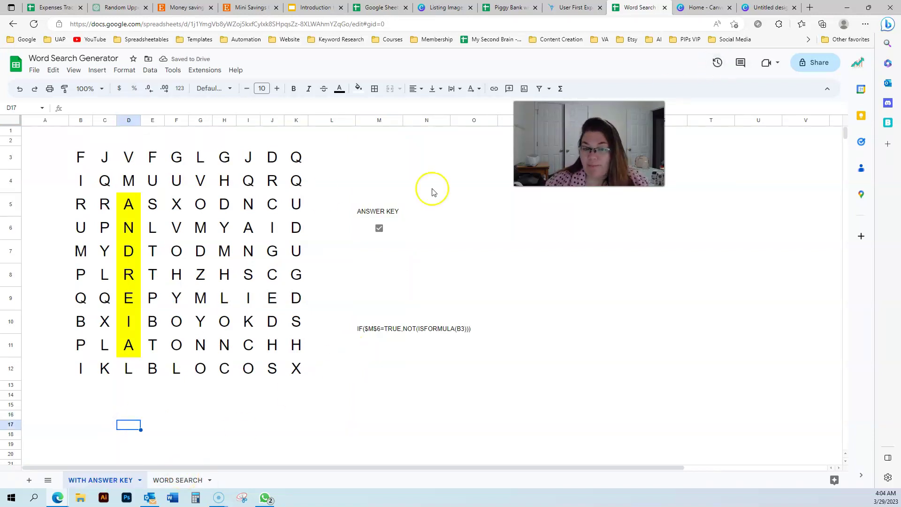
Toggle the answer-key checkbox, then enter H in G5 and I in G6 to hide HI
left_click(379, 229)
left_click(379, 229)
left_click(205, 209)
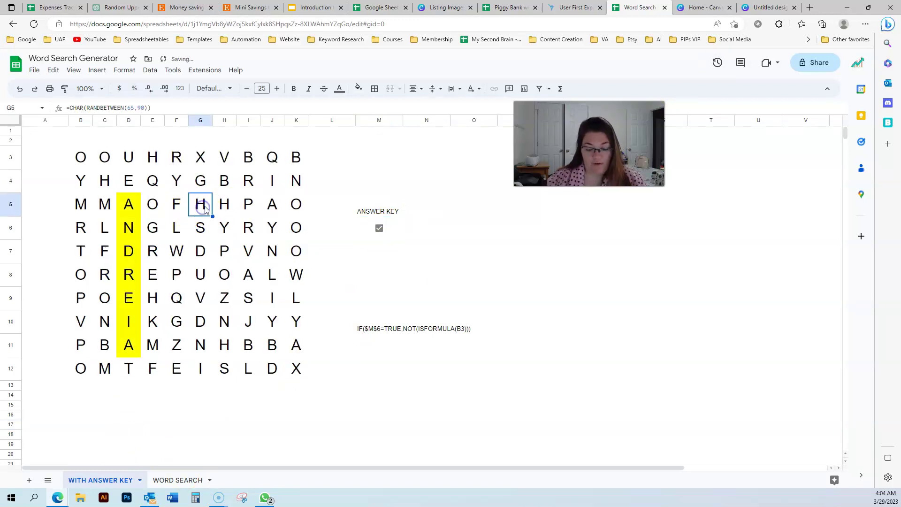
type("h")
key("Return")
type("i")
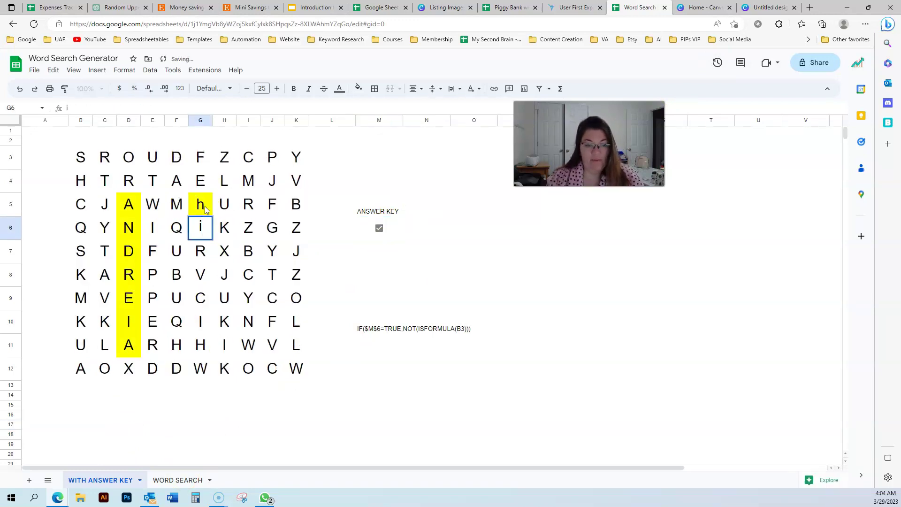
key("Return")
left_click(205, 205)
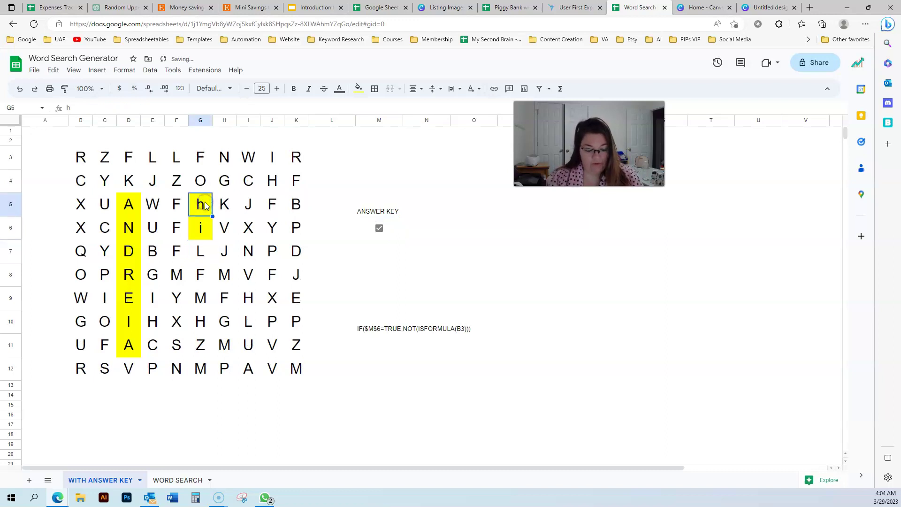
type("H")
key("Return")
type("I")
key("Return")
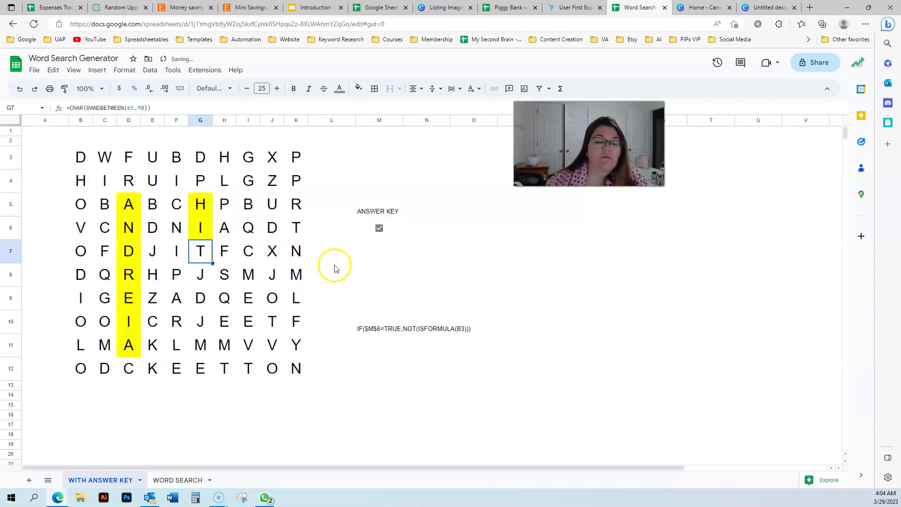
left_click(422, 281)
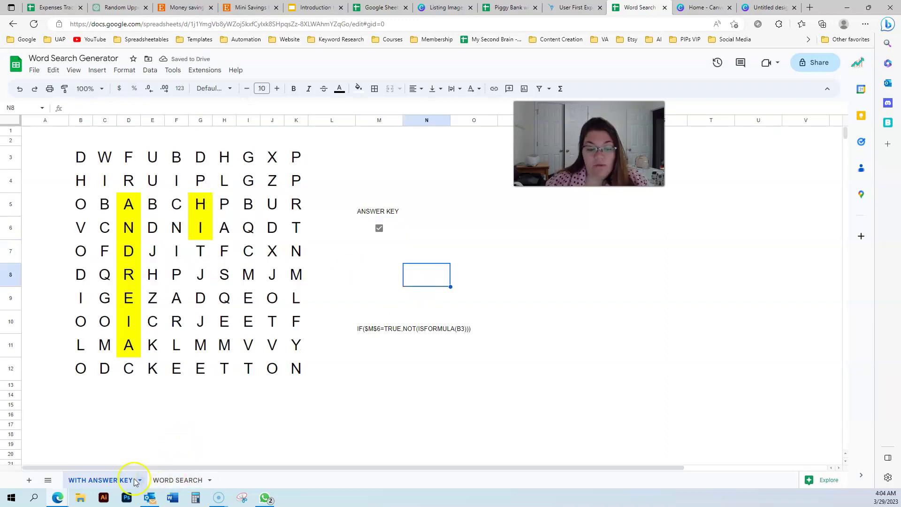
Enter ='WITH ANSWER KEY'!B3 in WORD SEARCH cell B3 so it shows the letter G
left_click(178, 481)
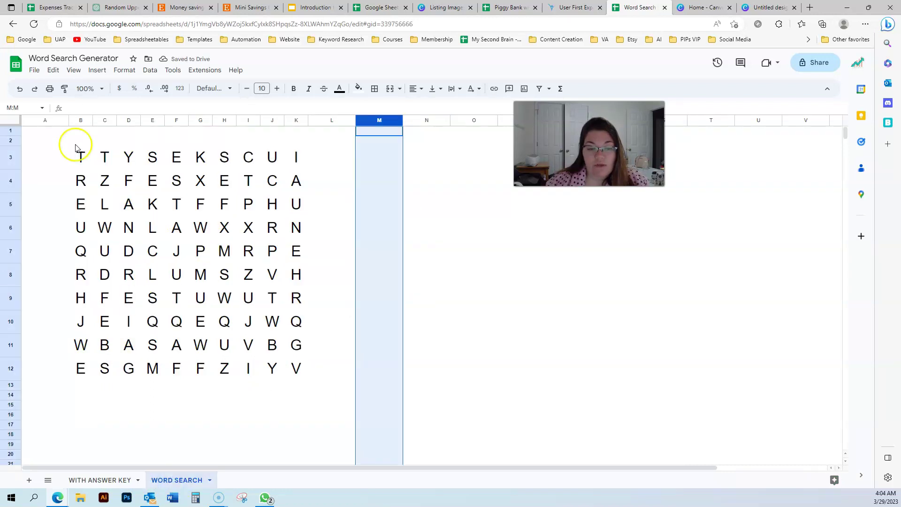
left_click(80, 167)
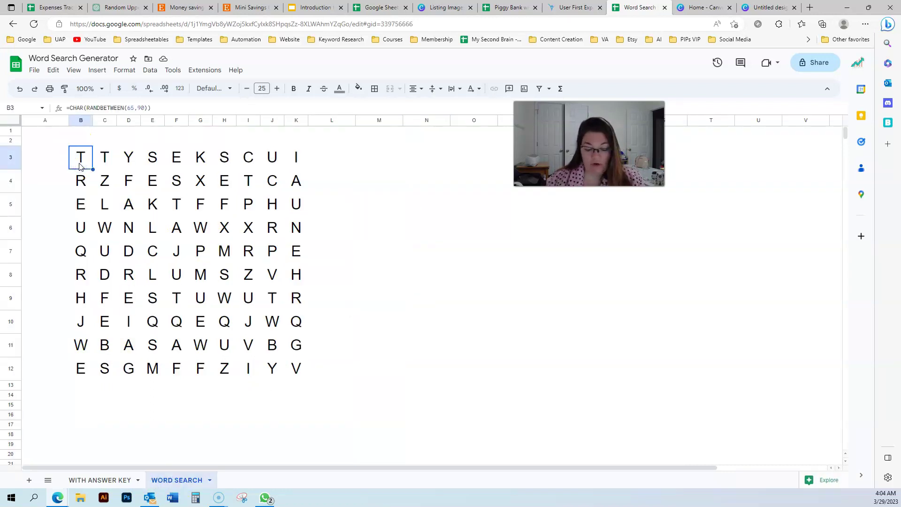
type("=")
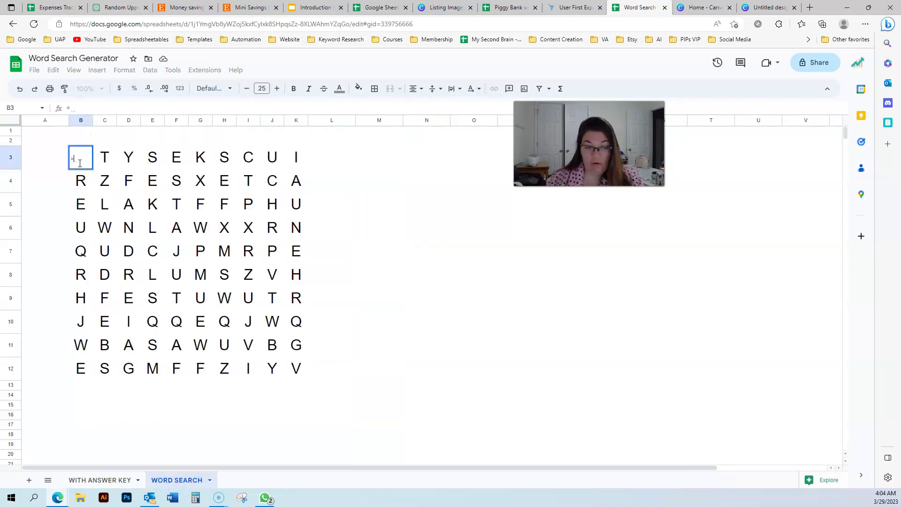
left_click(108, 480)
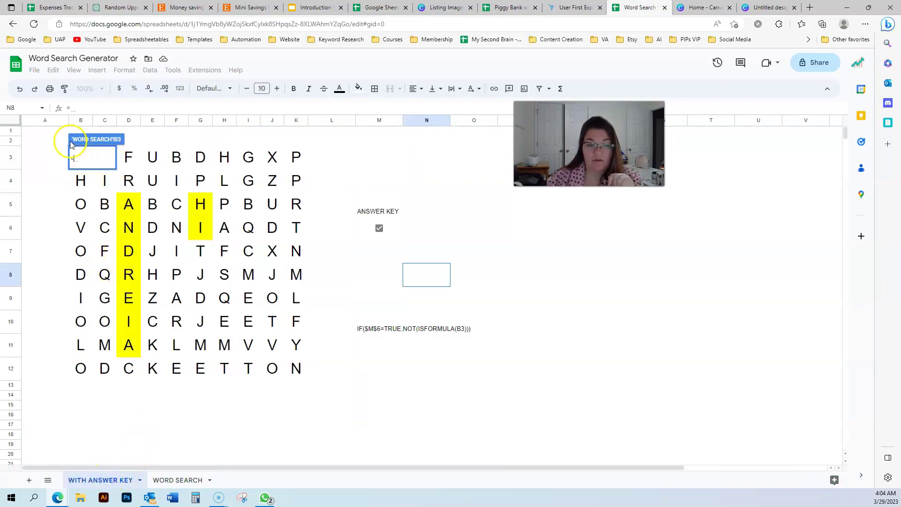
left_click(133, 160)
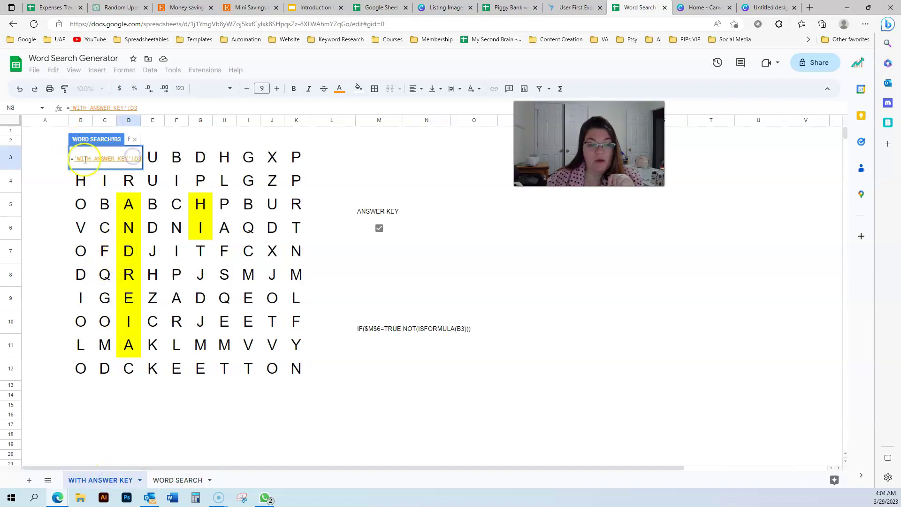
left_click(139, 107)
key("BackSpace")
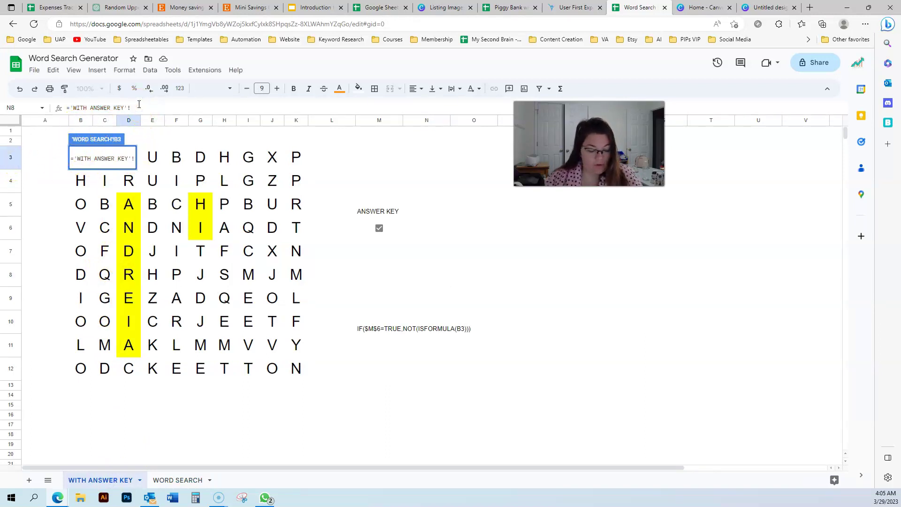
type("b3")
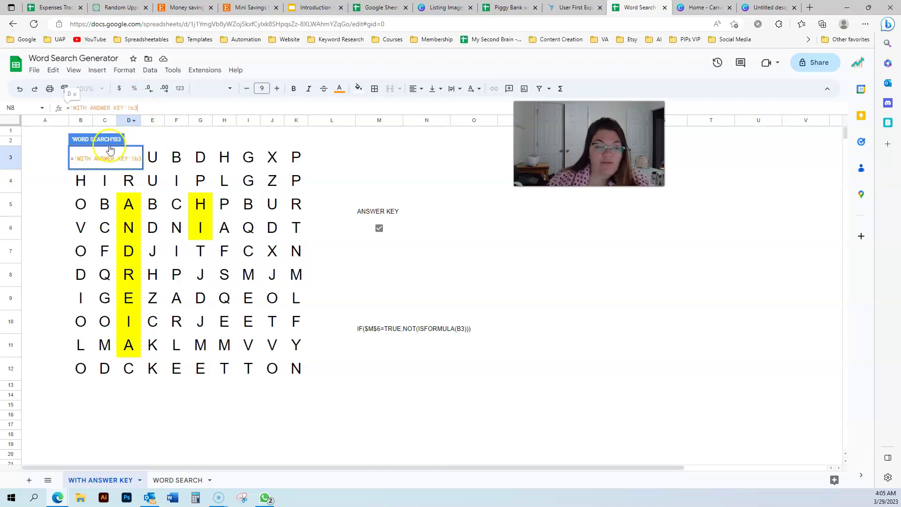
key("Return")
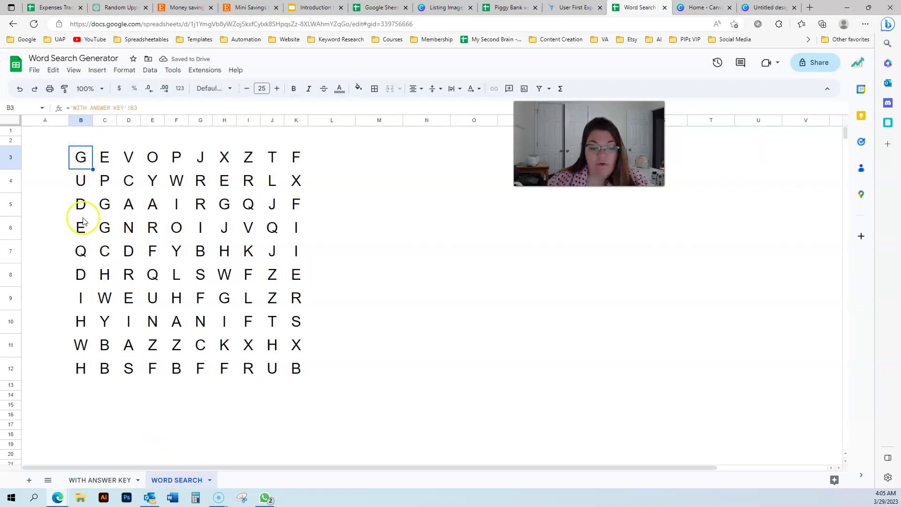
Fill the B3 link across row 3 to K3 and check the references in C3–F3
left_click(108, 481)
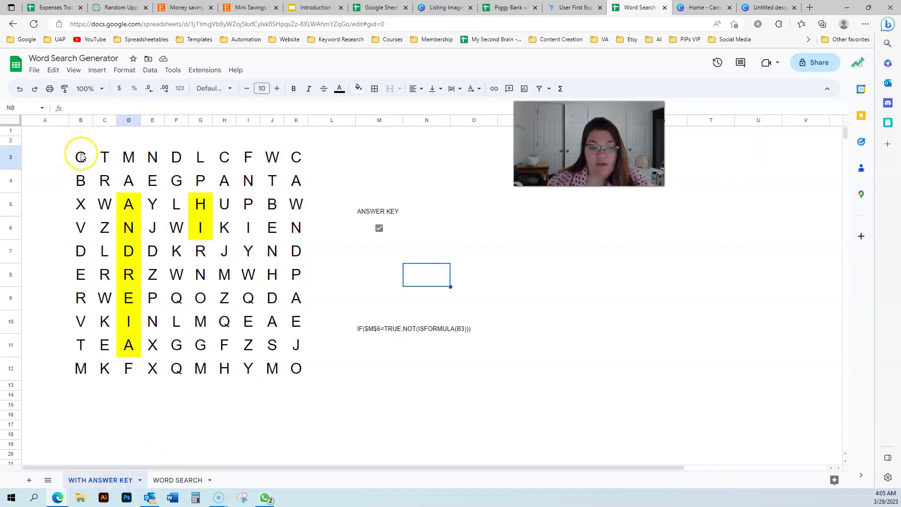
left_click(187, 478)
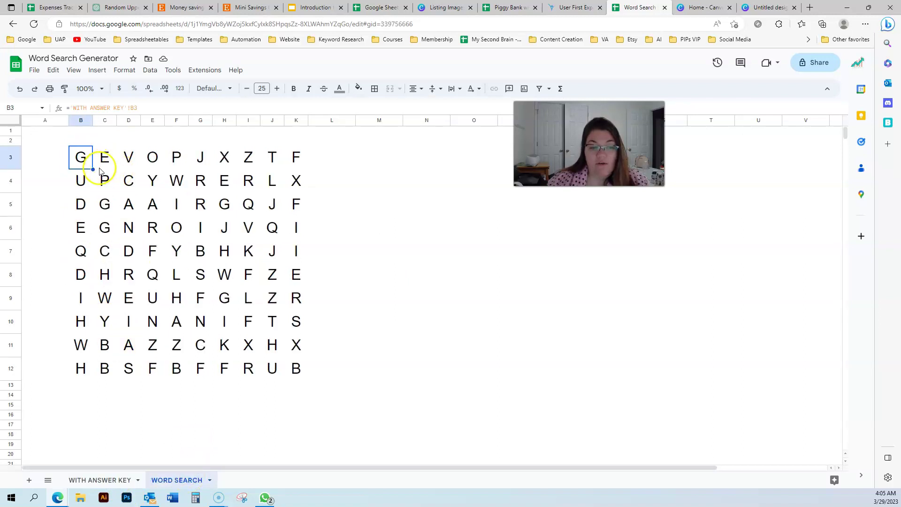
left_click_drag(93, 169, 292, 161)
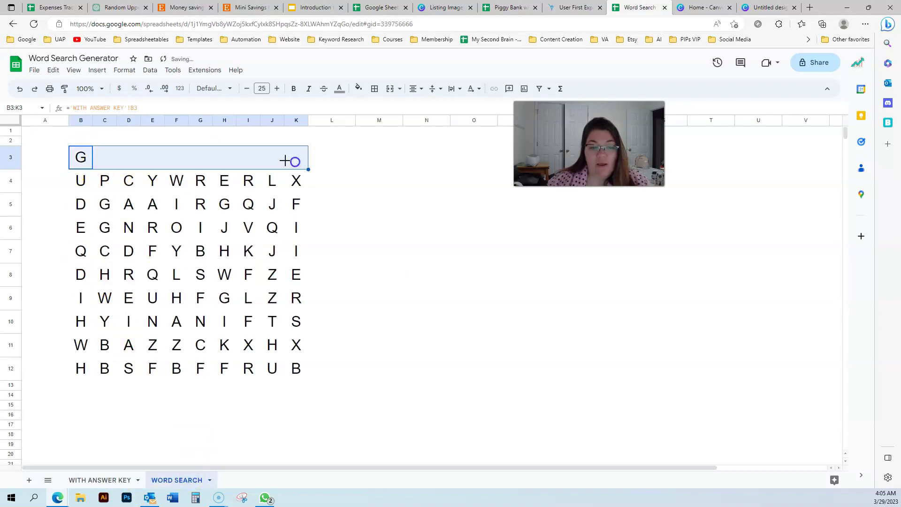
left_click(104, 162)
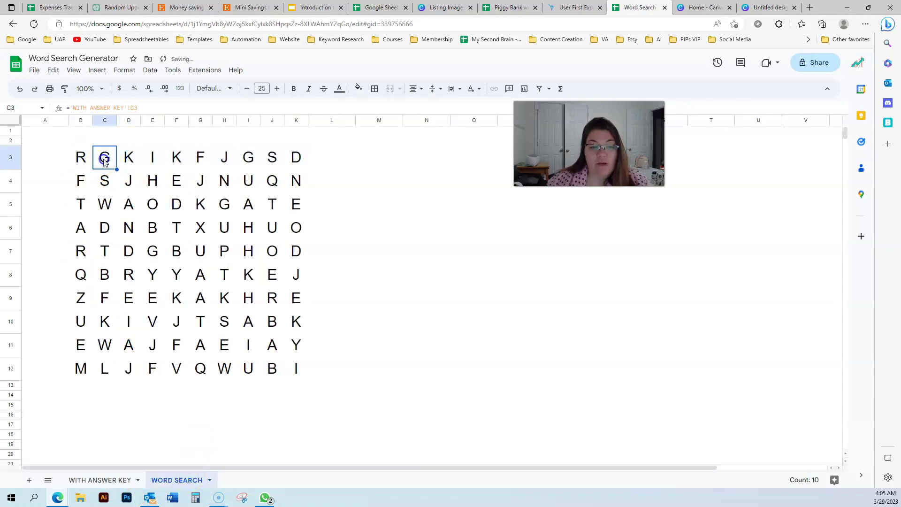
left_click(133, 161)
left_click(152, 159)
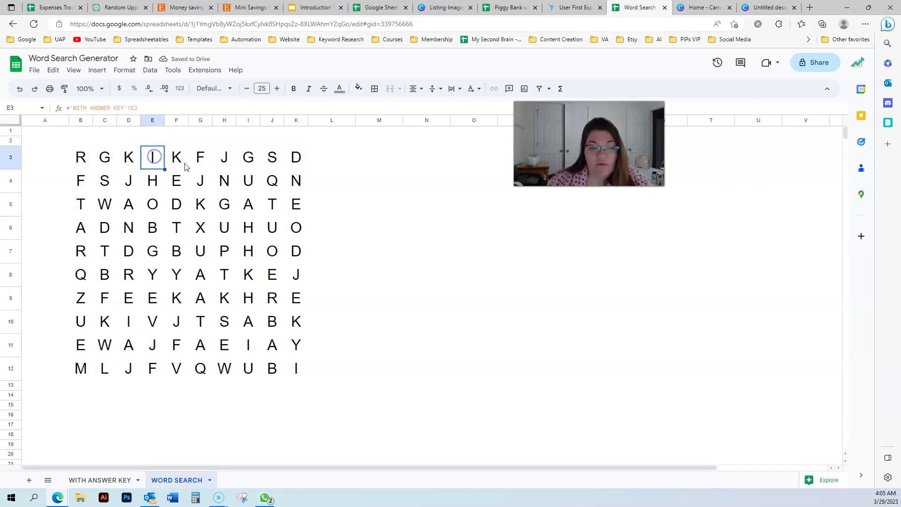
left_click(177, 160)
Compare the linked row 3 letters against the WITH ANSWER KEY sheet
left_click_drag(80, 159, 291, 161)
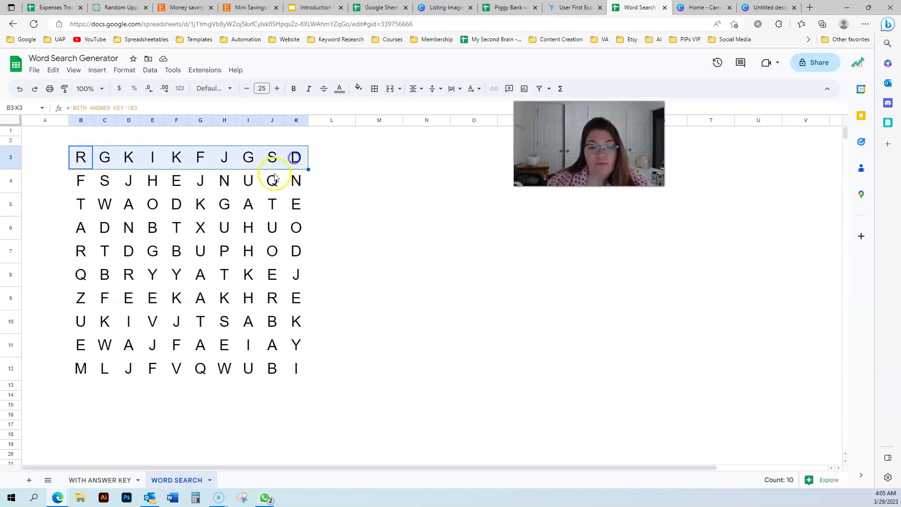
left_click(109, 480)
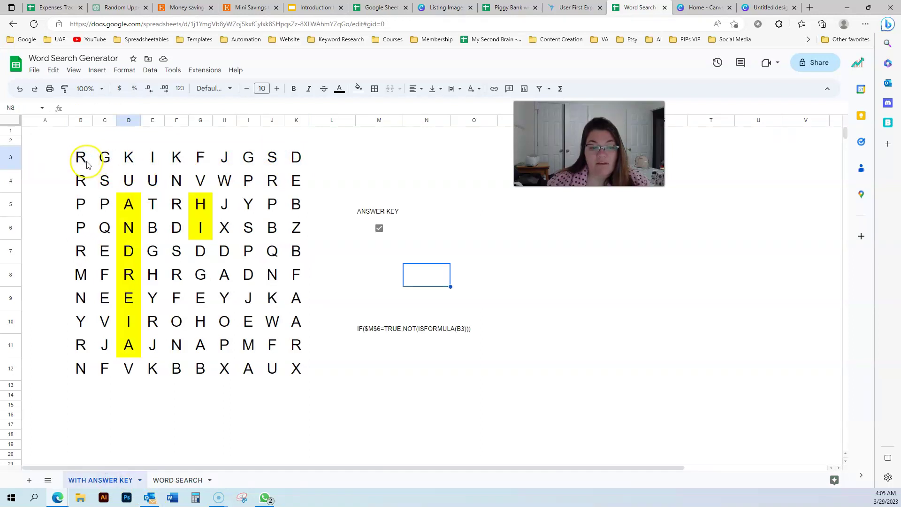
left_click(169, 479)
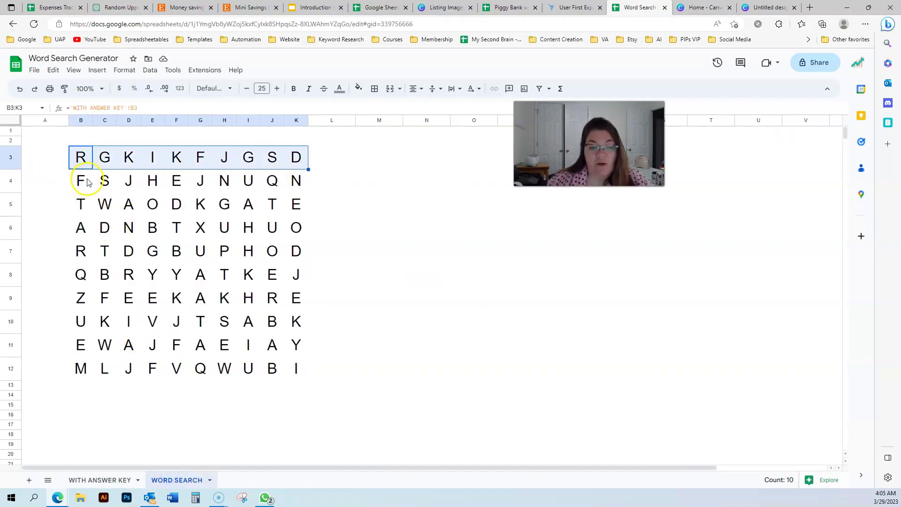
left_click(94, 479)
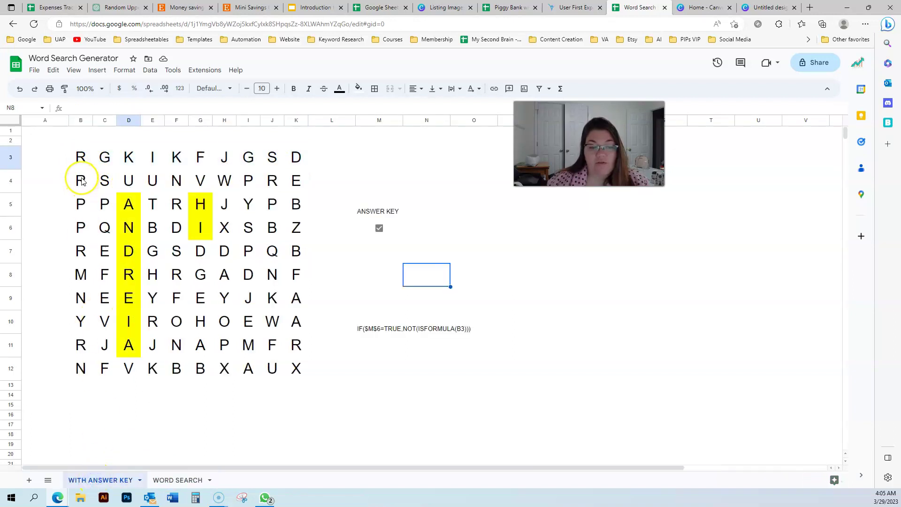
left_click(175, 483)
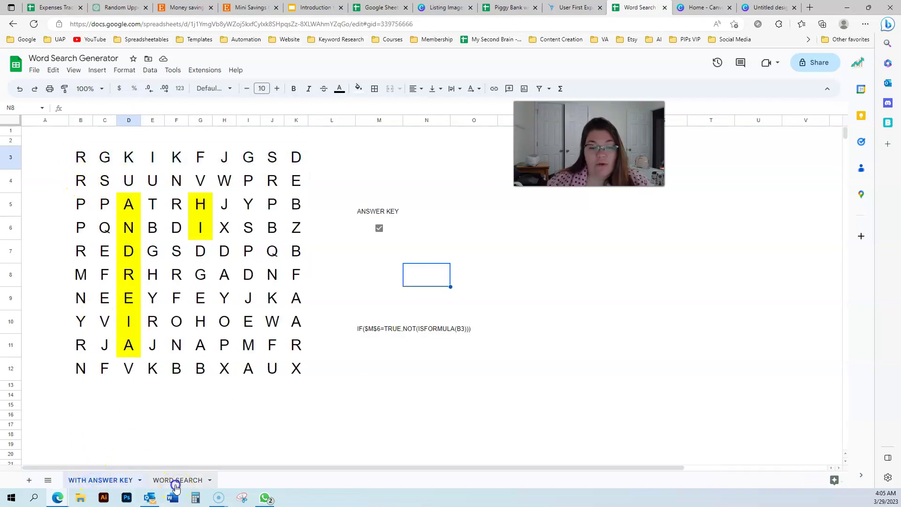
Fill the row 3 links down to row 12 and check the unhighlighted ANDREIA and HI letters
left_click_drag(309, 170, 322, 370)
left_click(114, 205)
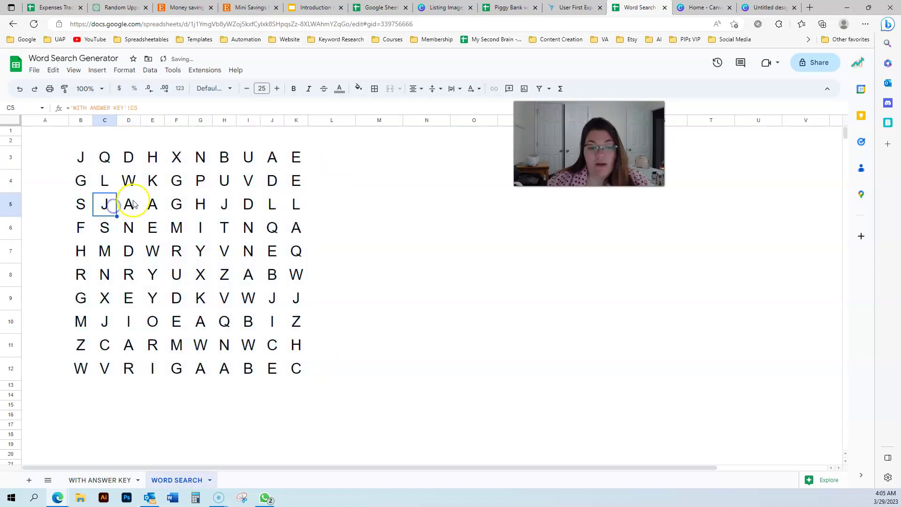
left_click_drag(131, 204, 129, 338)
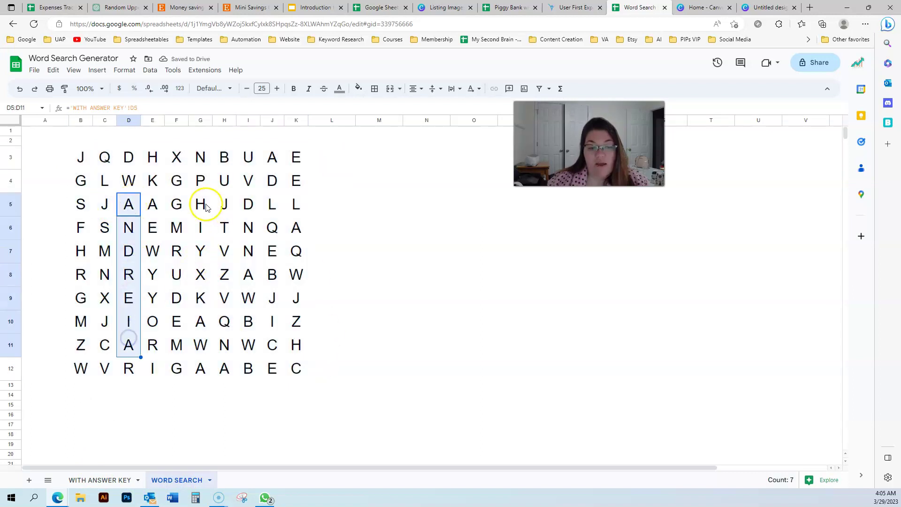
left_click_drag(206, 208, 199, 225)
left_click(316, 250)
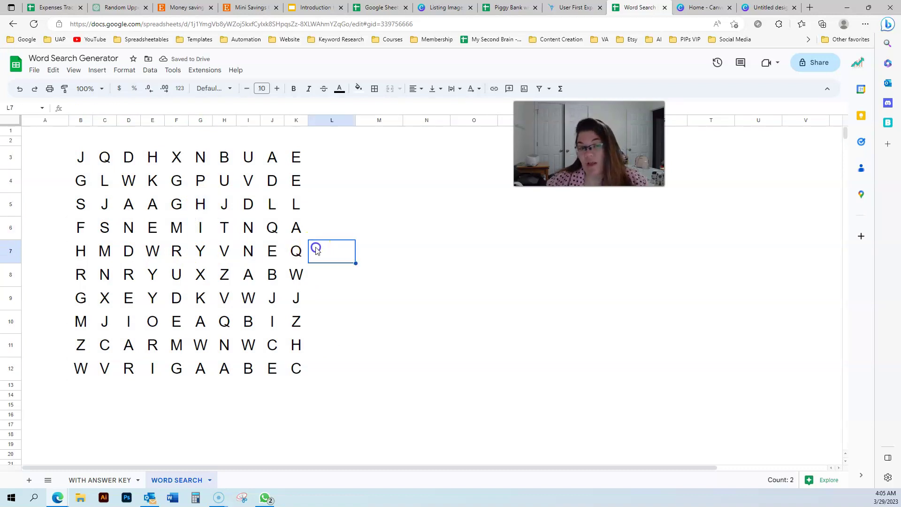
left_click(101, 481)
left_click(159, 487)
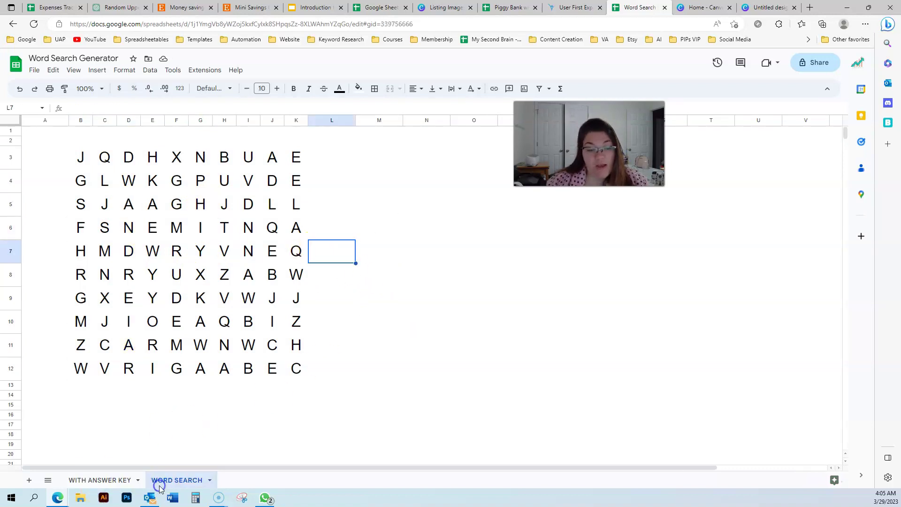
Review the WITH ANSWER KEY grid, where ANDREIA and HI remain highlighted yellow
left_click(100, 479)
left_click(425, 374)
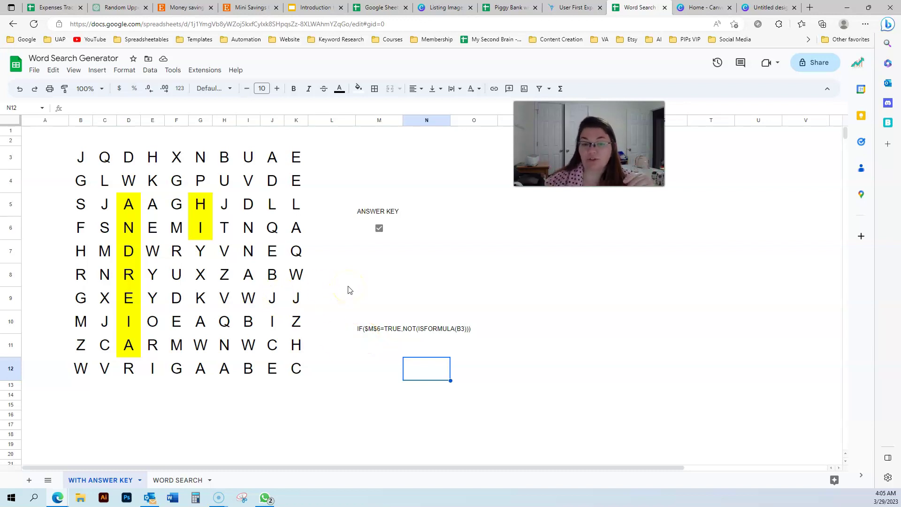
left_click(87, 159)
left_click(410, 240)
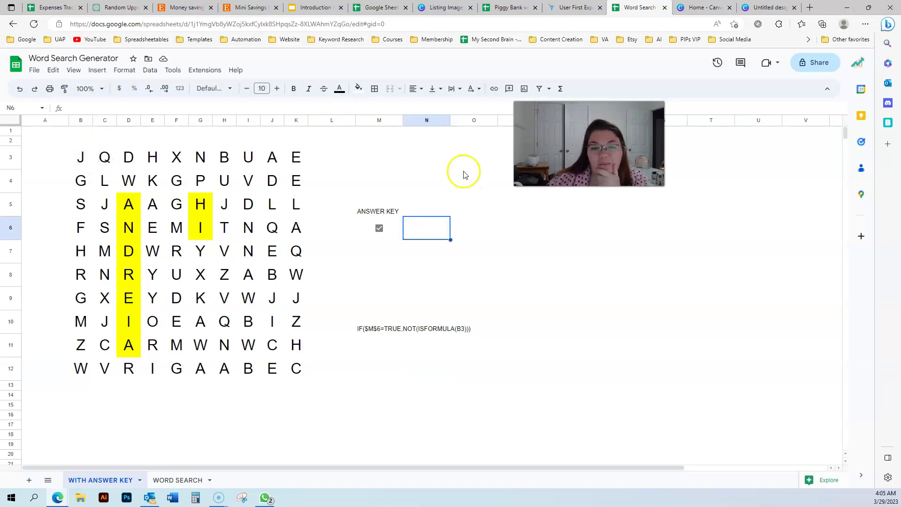